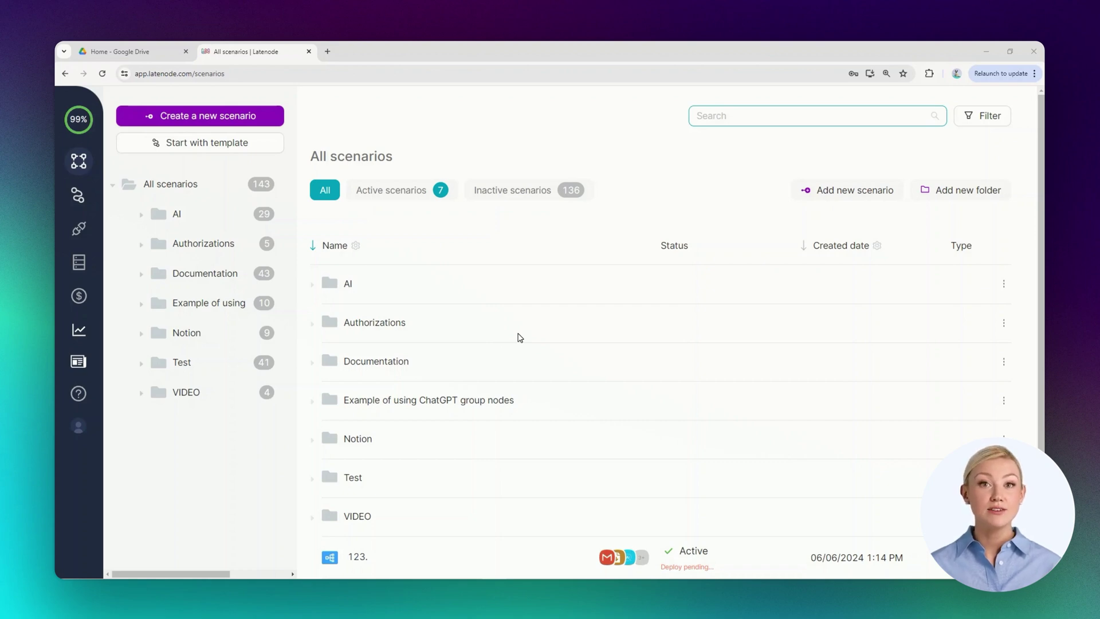
Step: Create a blank scenario and rename it from Untitled to GDtoTelegram
click(253, 116)
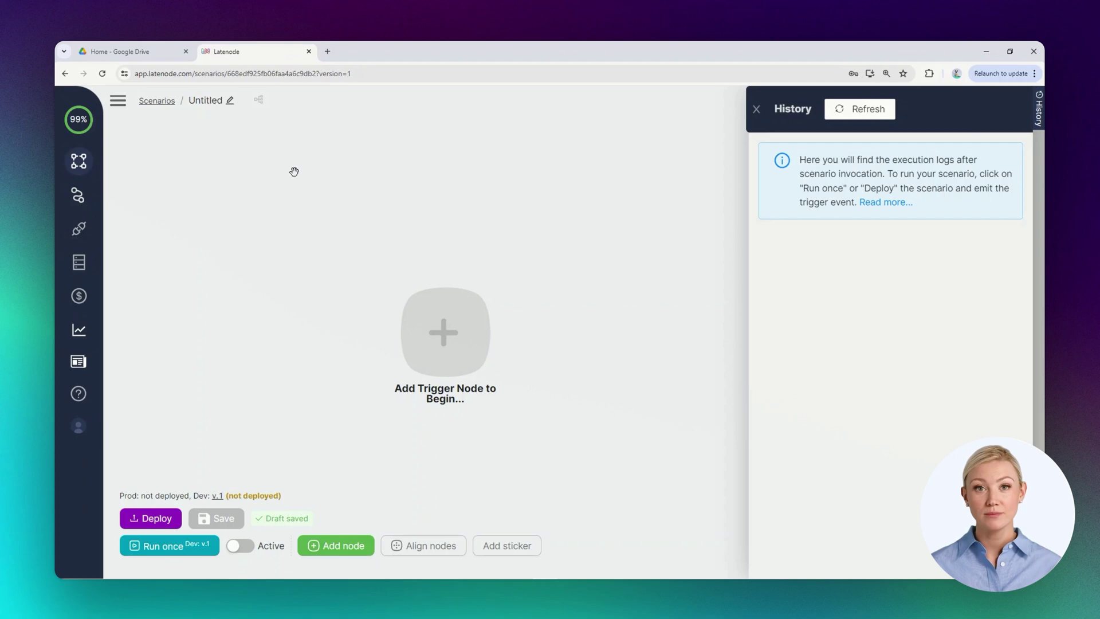
click(230, 99)
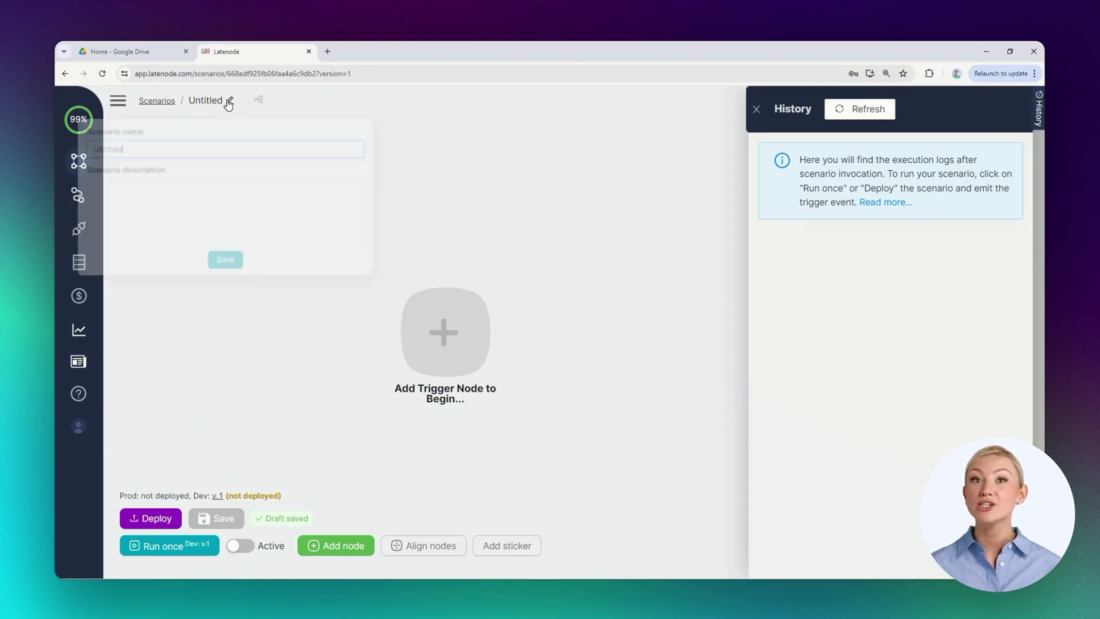
key(ctrl+a)
text(GD)
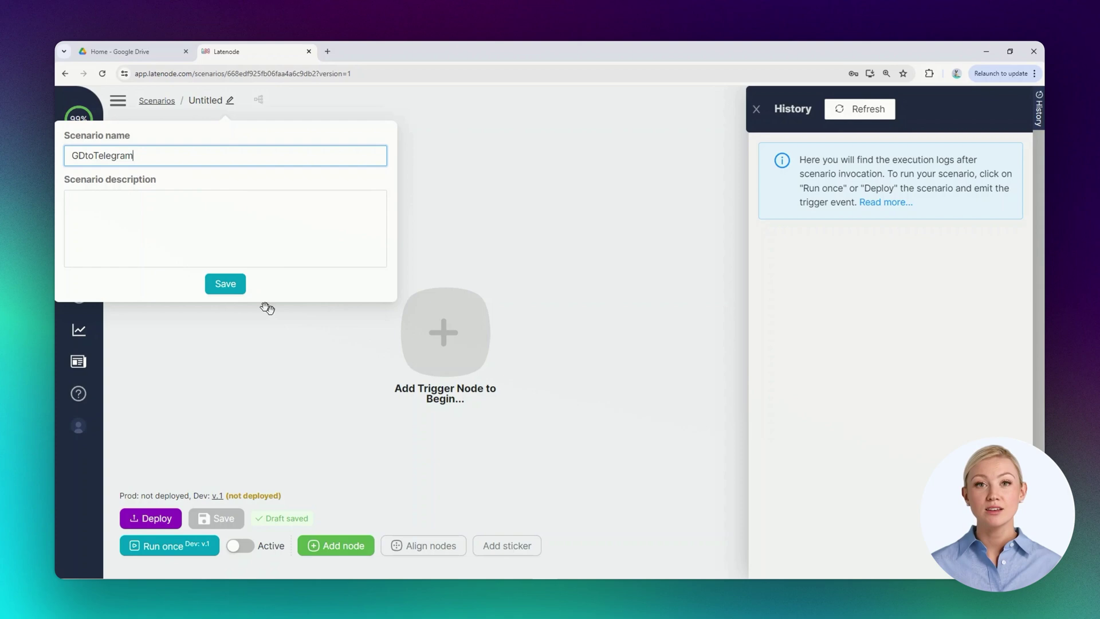
click(223, 283)
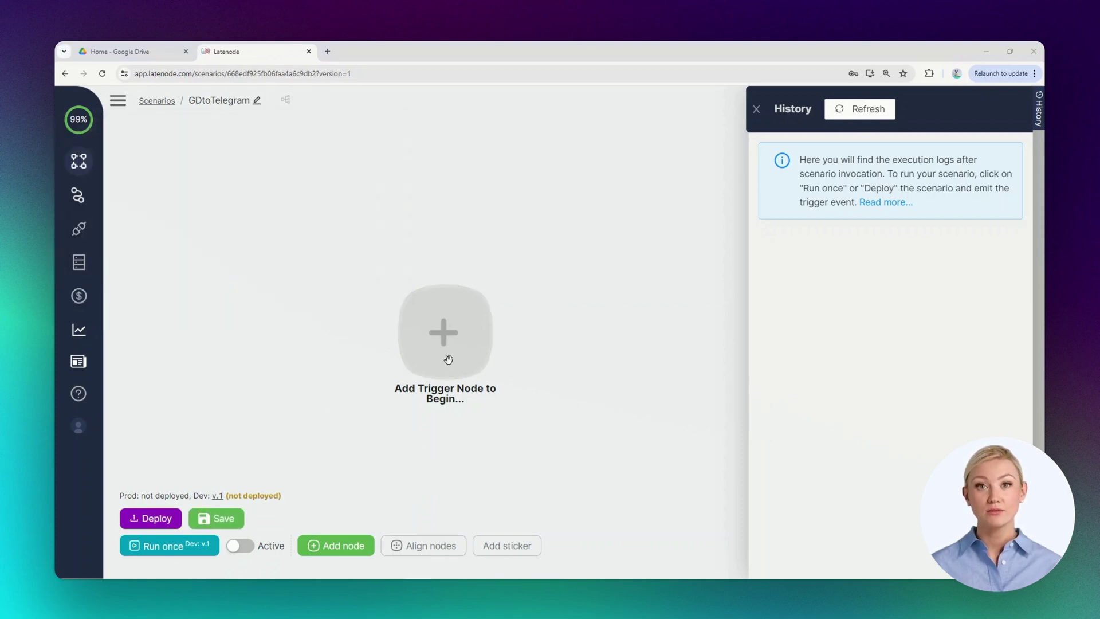
Step: Add Google Drive's New or Modified Files as the scenario trigger
click(441, 336)
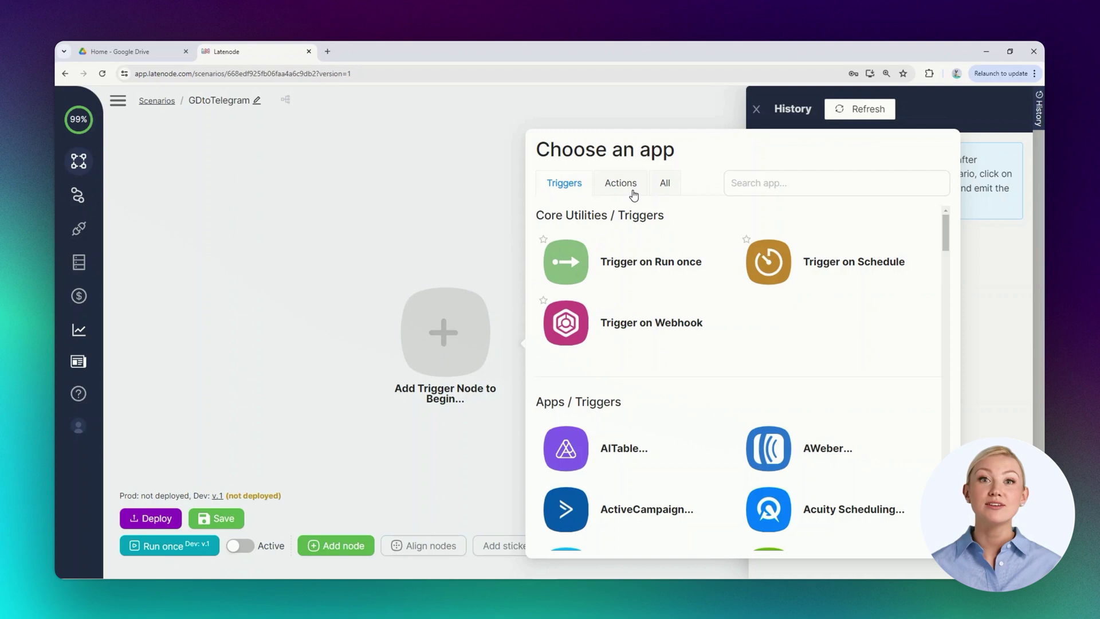
click(743, 182)
text(goo)
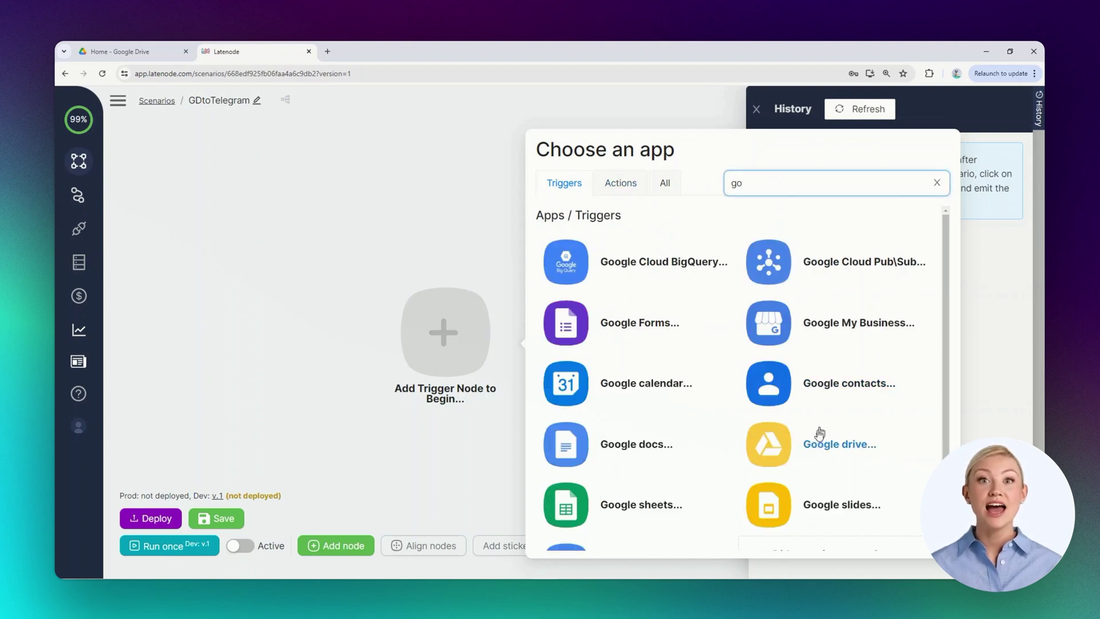
click(814, 440)
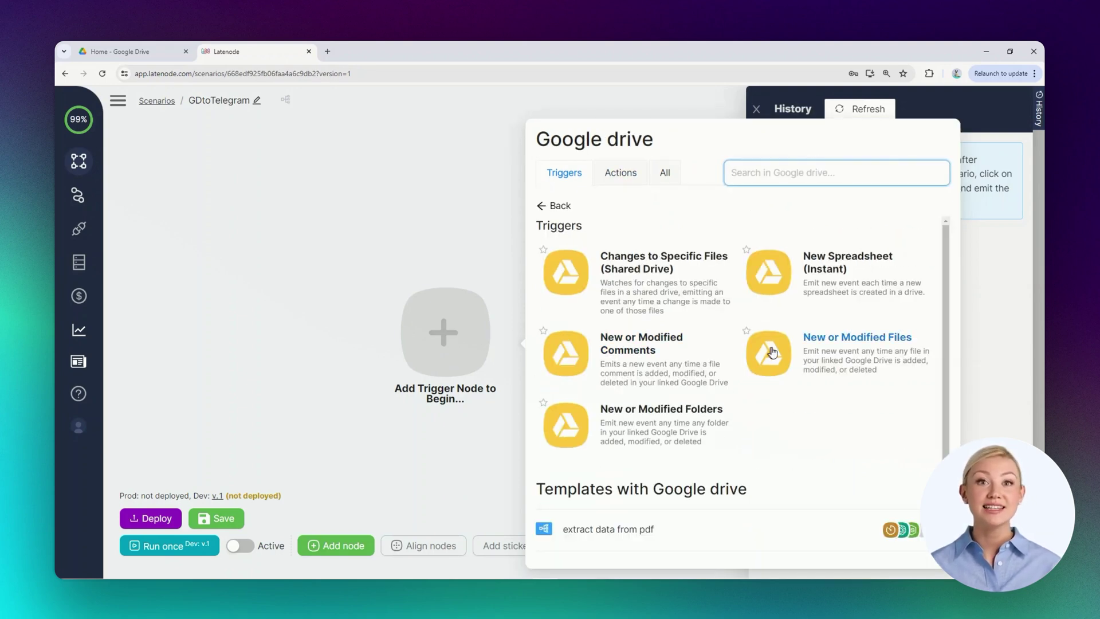
click(819, 344)
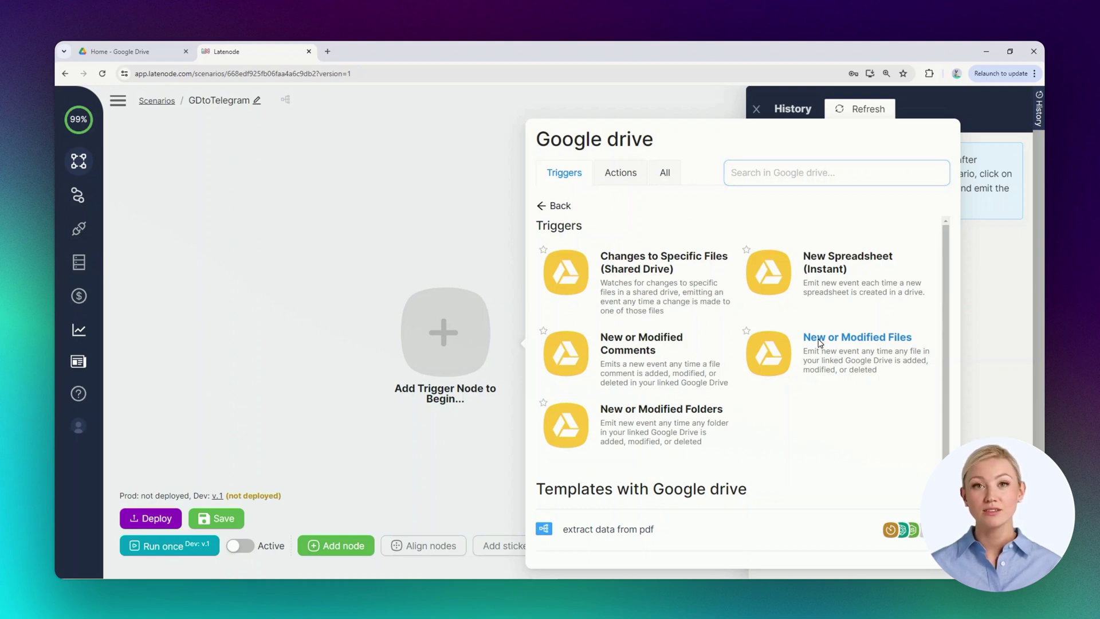
Step: Authorize a new Google Drive connection with the Google account and save the trigger
click(553, 266)
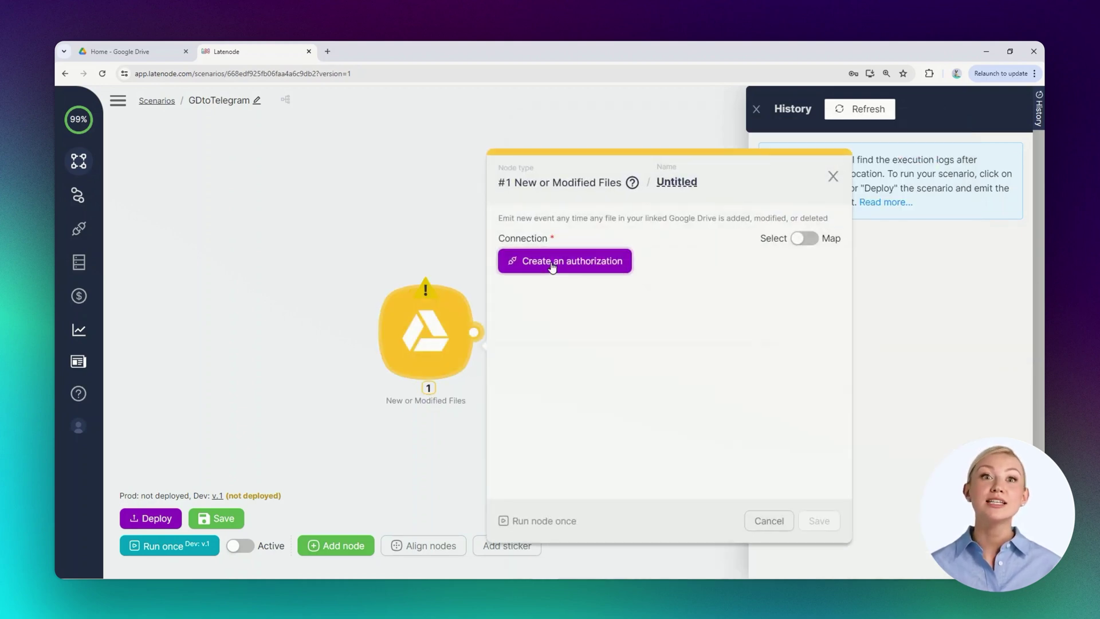
click(742, 266)
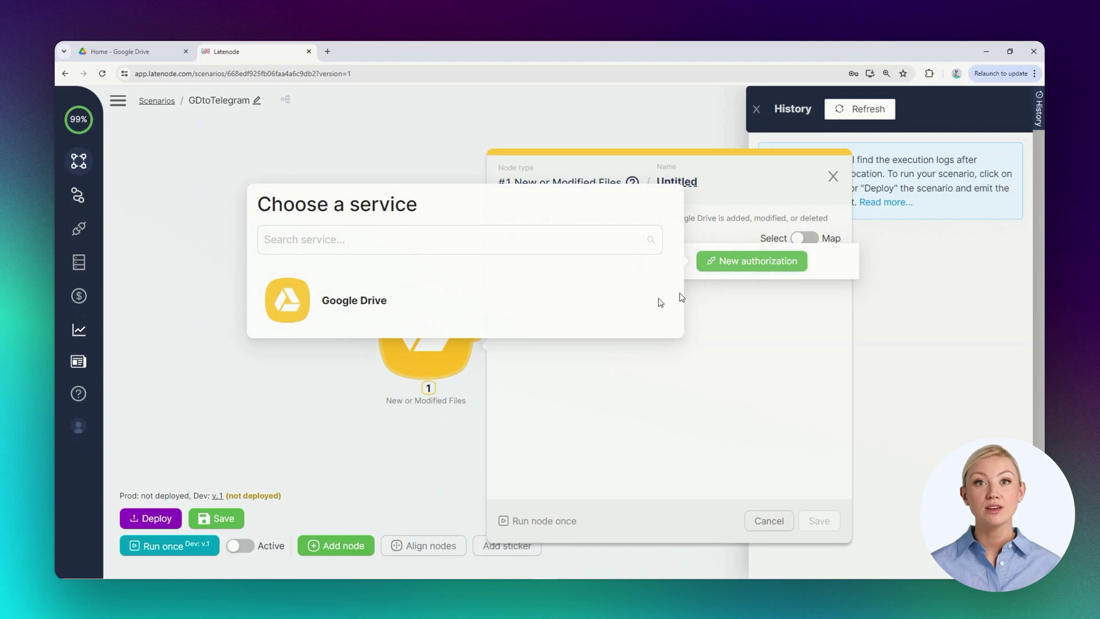
click(372, 307)
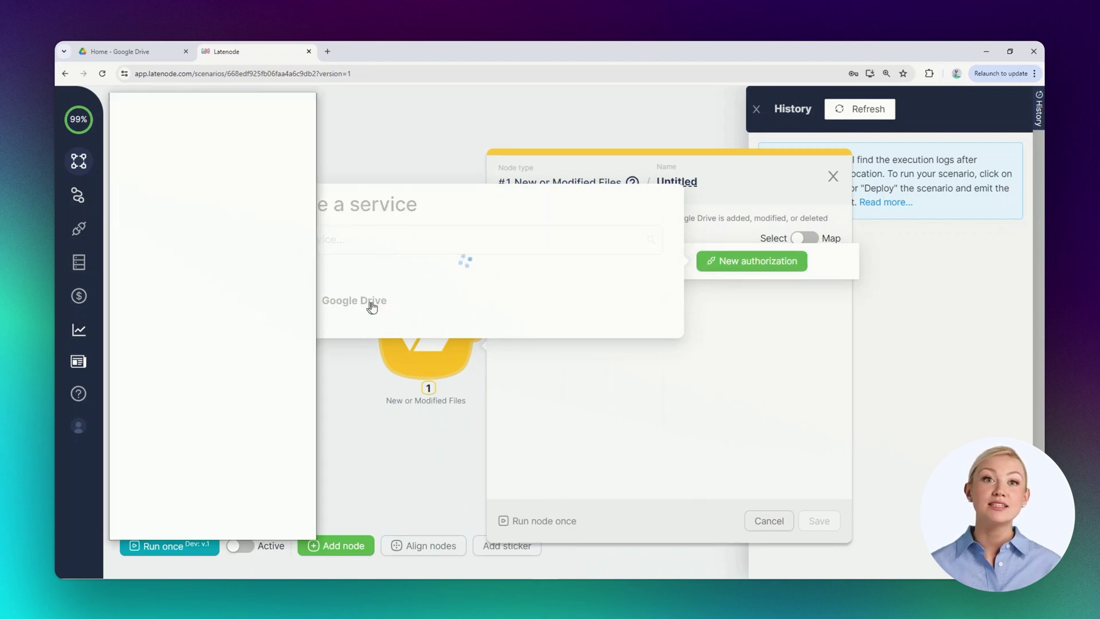
click(189, 258)
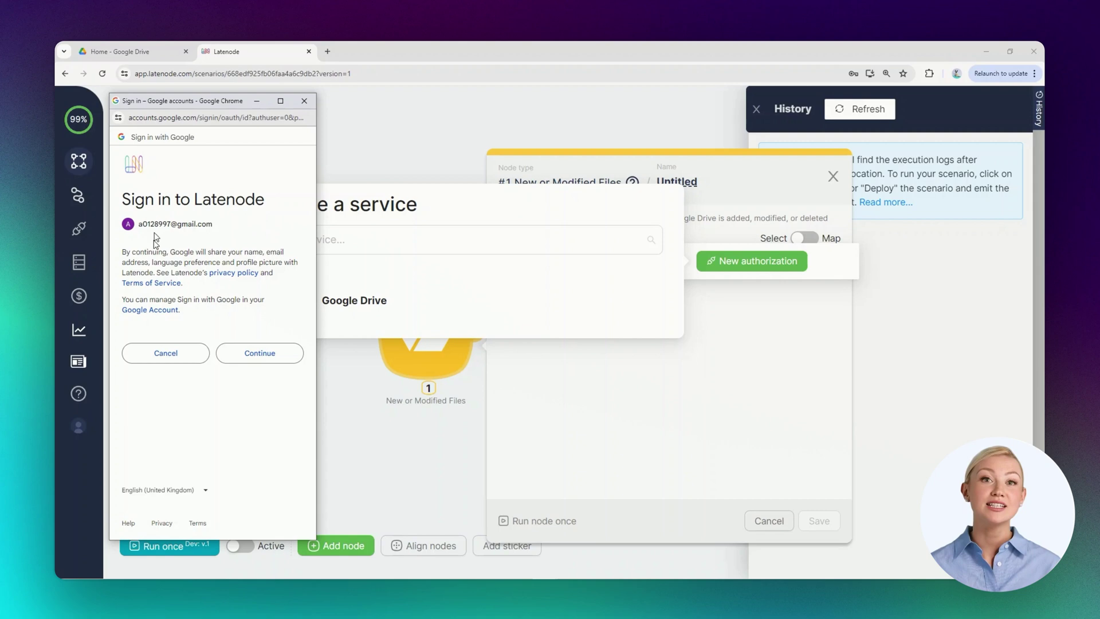
click(253, 362)
click(255, 494)
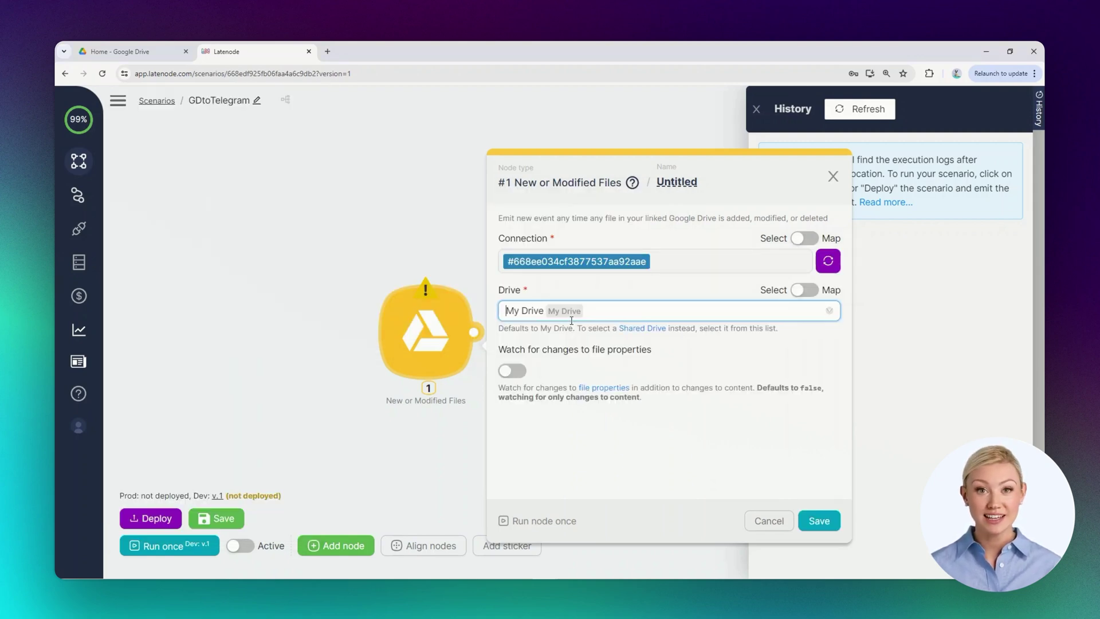
click(819, 520)
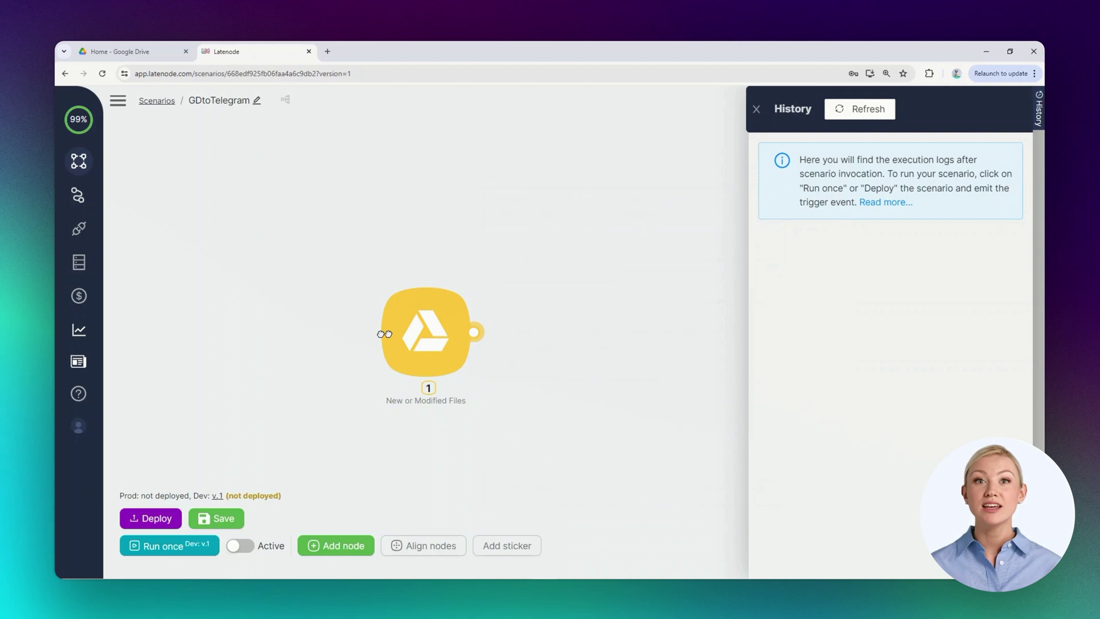
Step: Run the trigger node once and edit a Drive document to fire it
drag(386, 329, 309, 327)
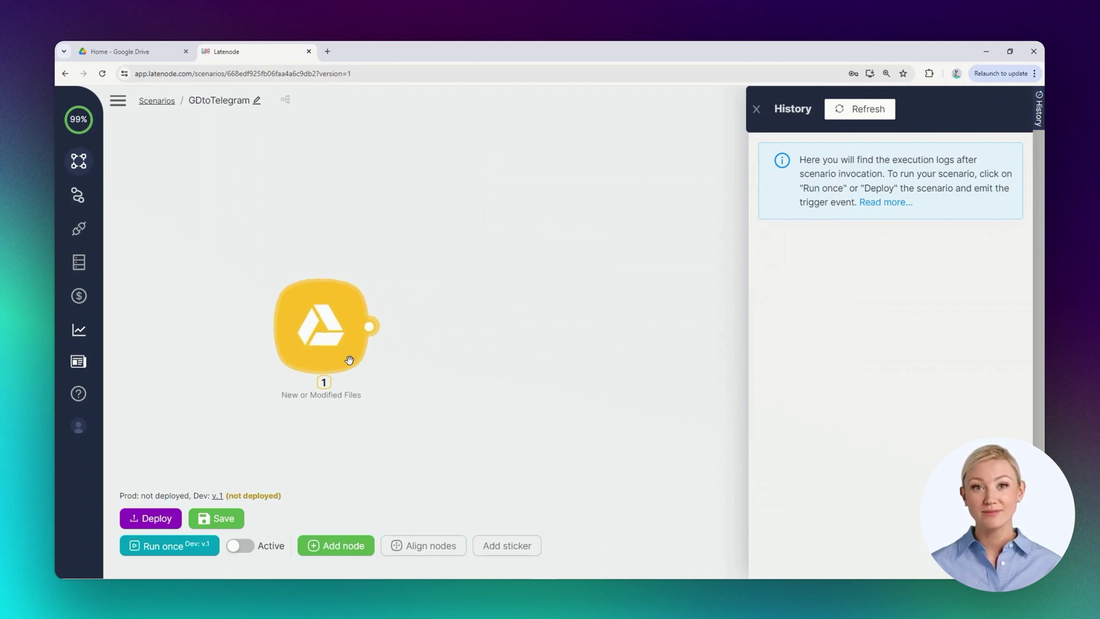
right_click(338, 339)
click(362, 383)
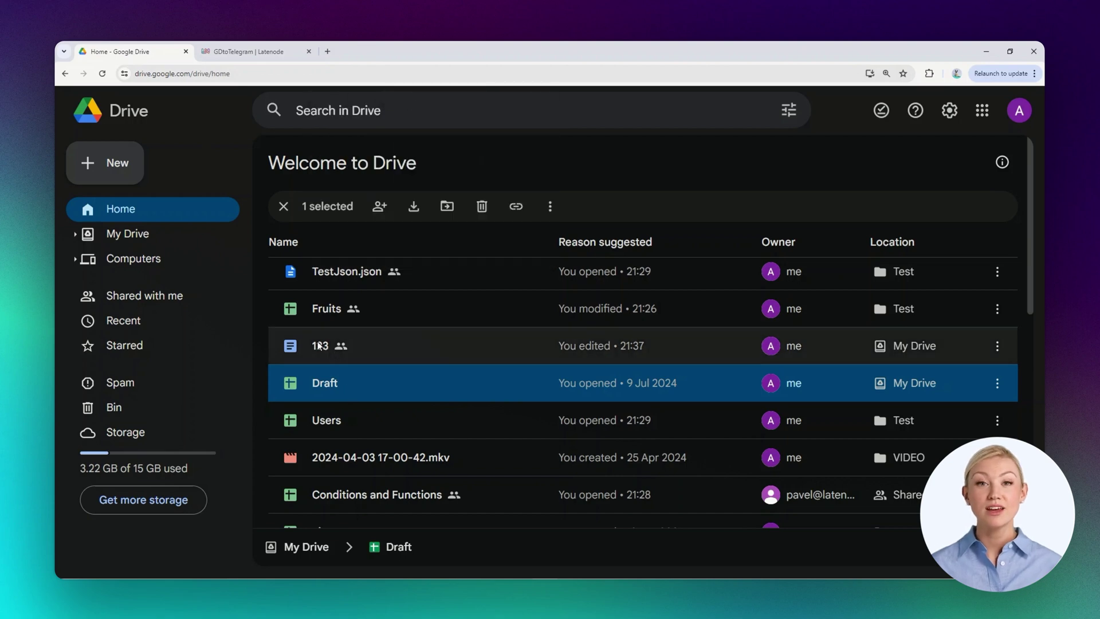
double_click(351, 389)
text(12312312)
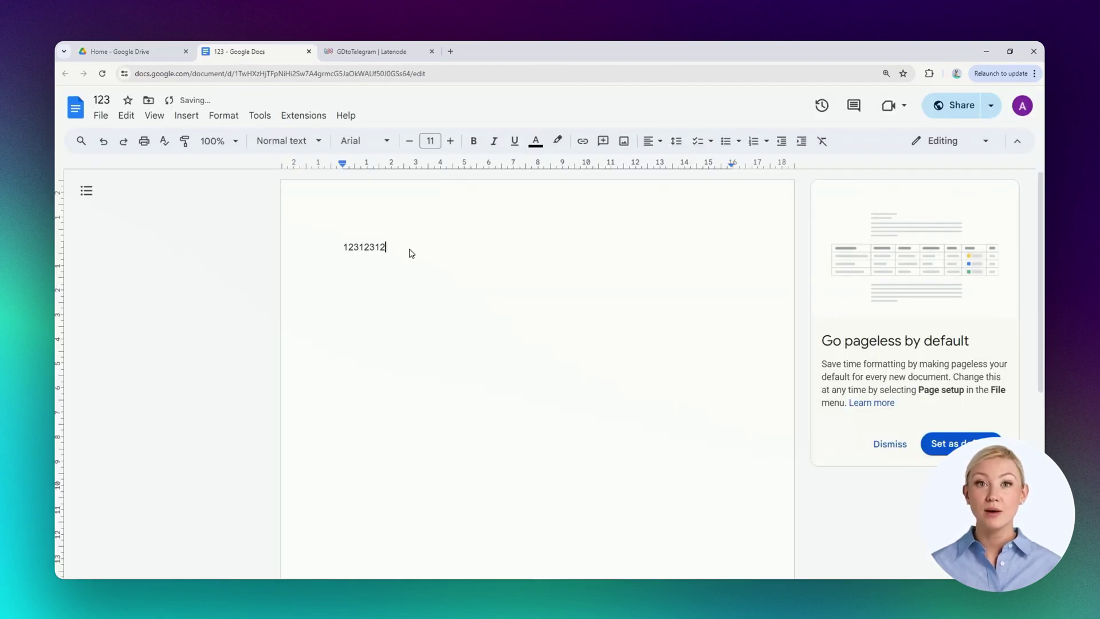
text(3)
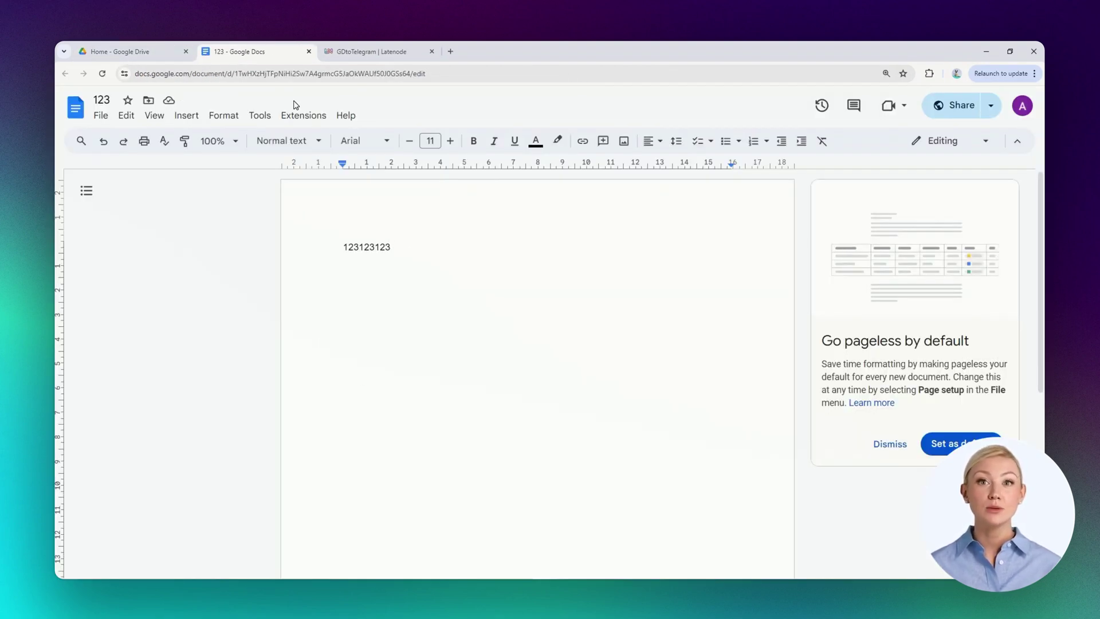
Step: Review the trigger's output data, expanding the file details for document 123
click(353, 54)
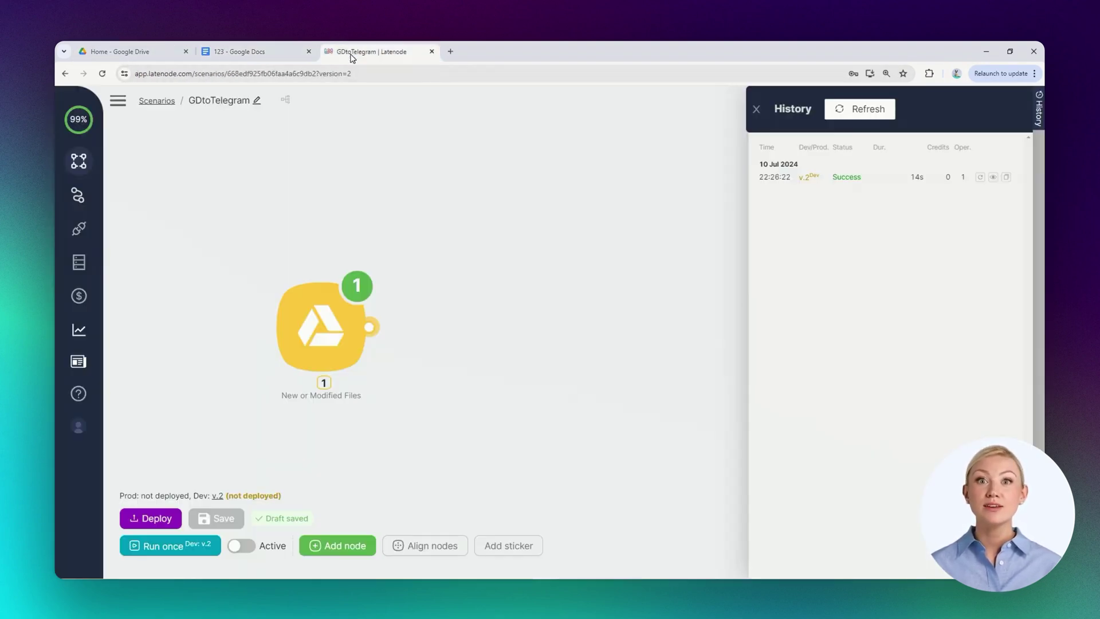
click(367, 285)
click(409, 207)
click(421, 223)
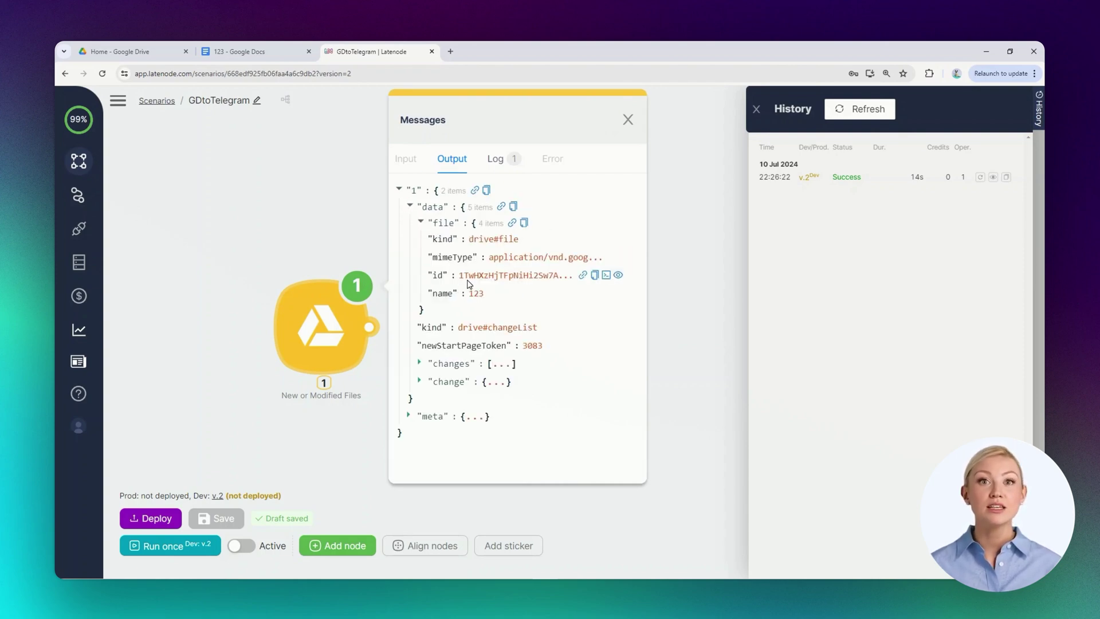
key(Escape)
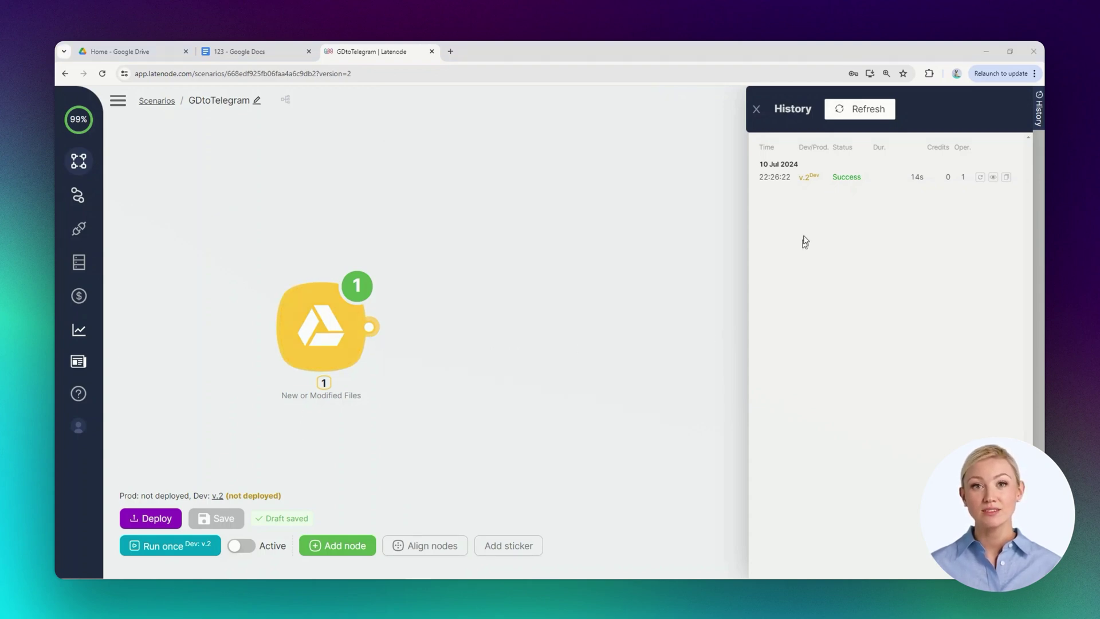
Step: Inspect the recorded run's output in read-only view, then close the run history
click(993, 175)
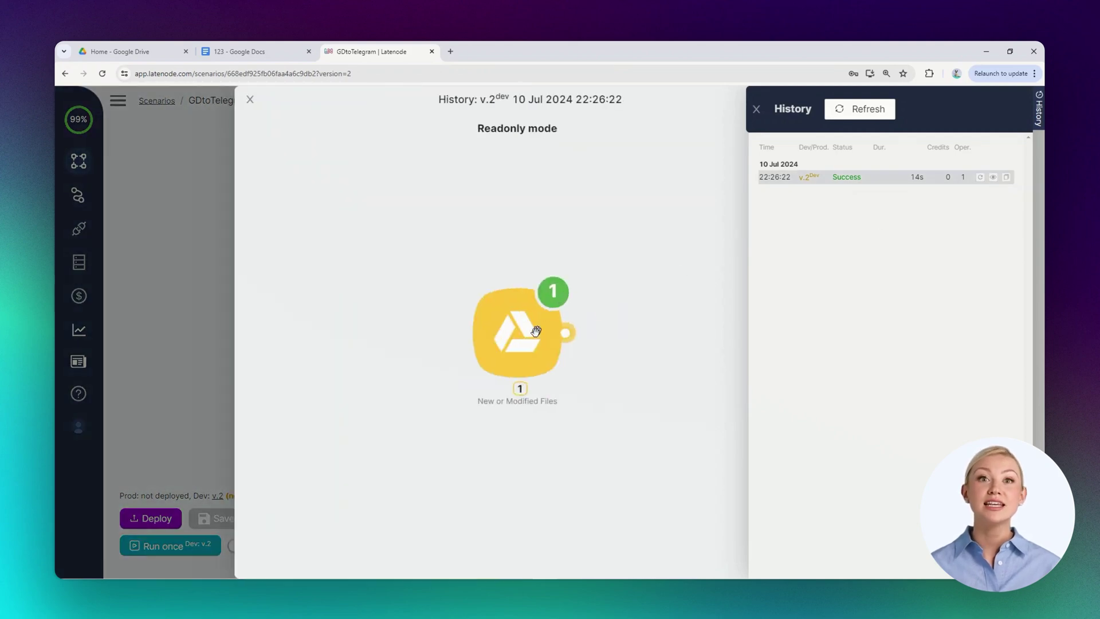
click(555, 290)
click(605, 213)
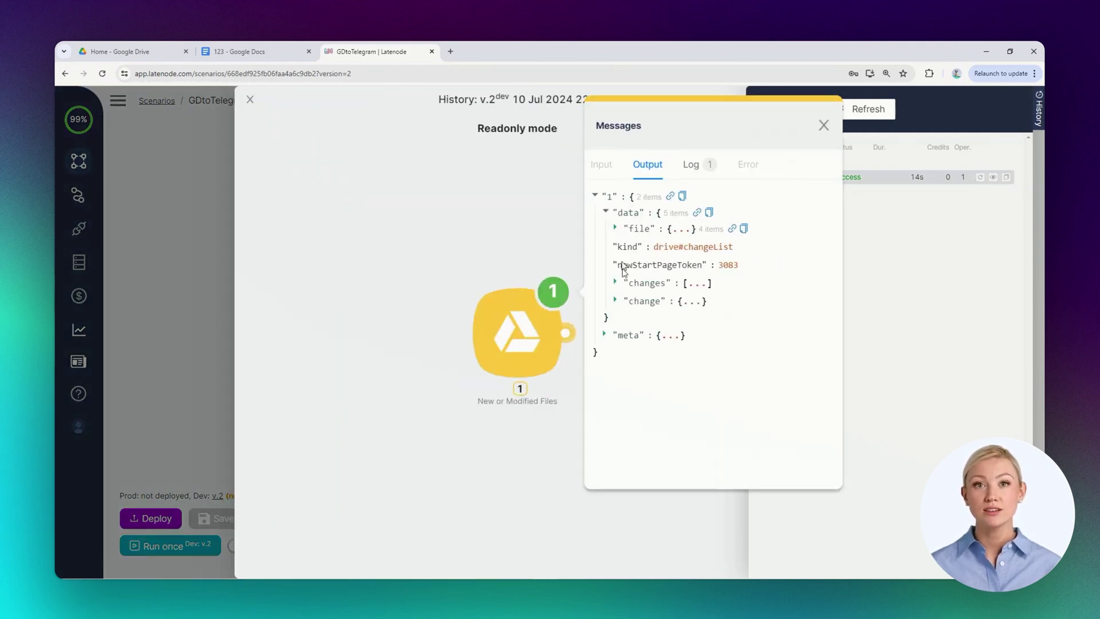
click(871, 236)
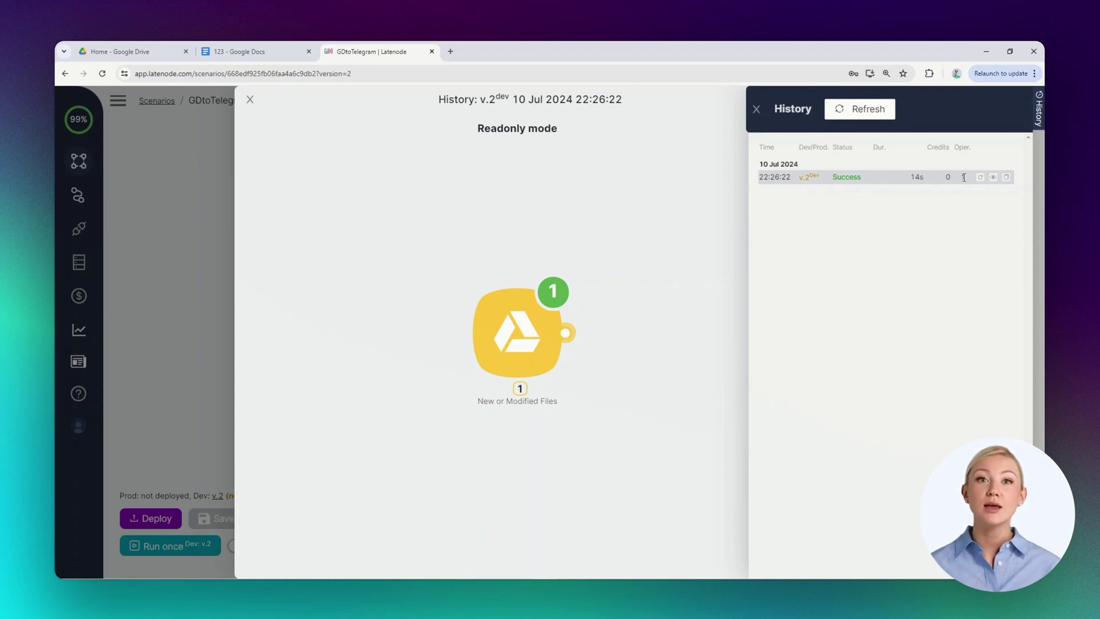
click(251, 100)
click(757, 110)
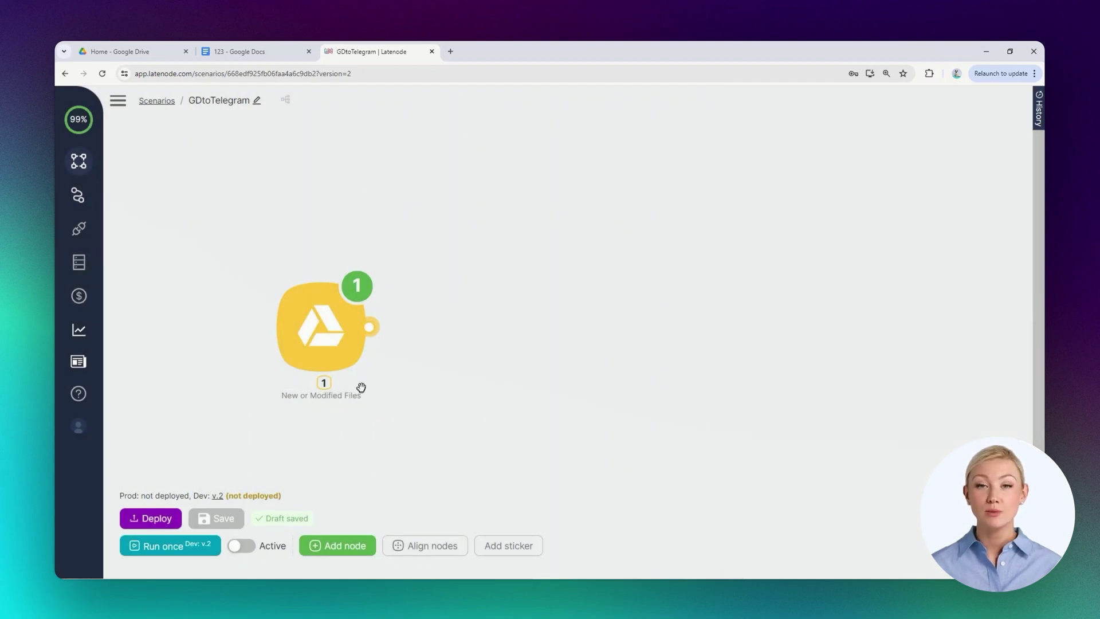
Step: Add a Google Drive Add File Sharing Preference action after the trigger
click(372, 327)
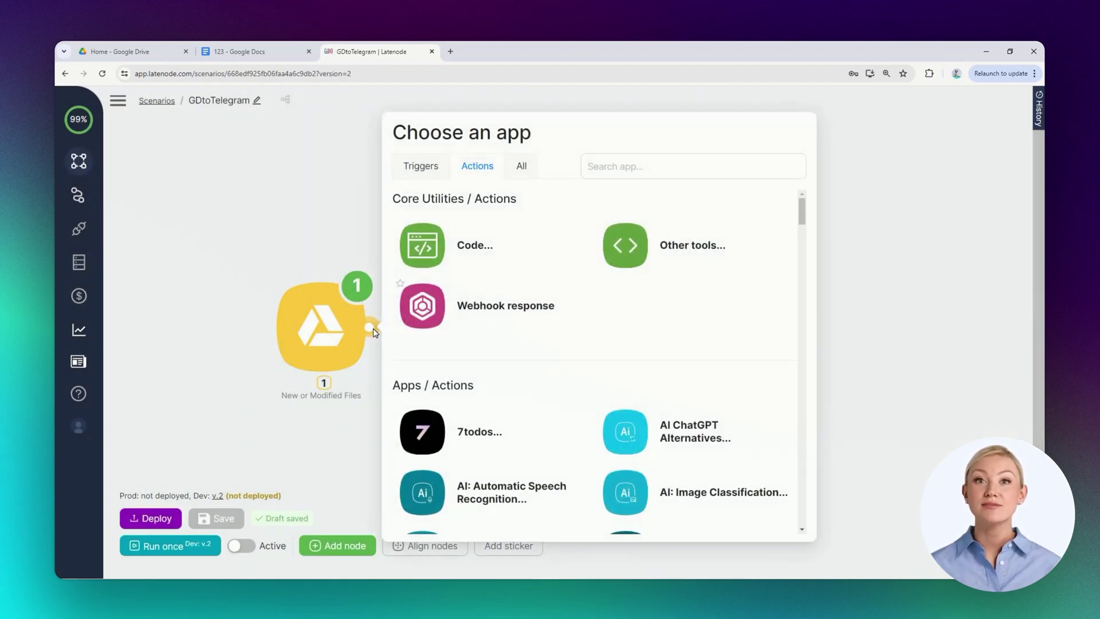
click(524, 165)
click(593, 166)
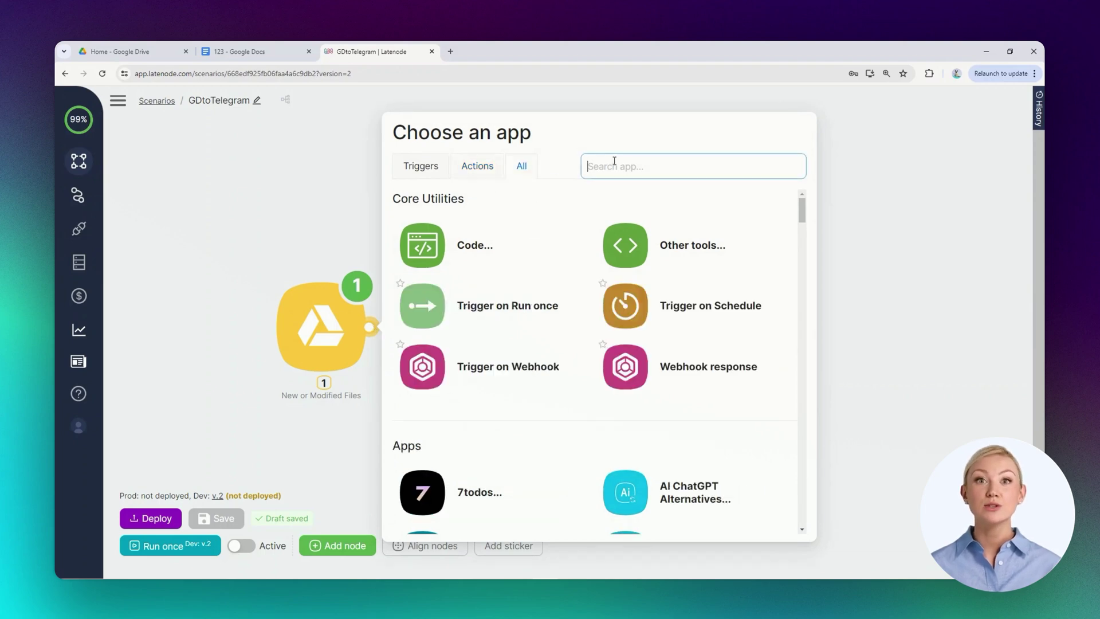
text(goog)
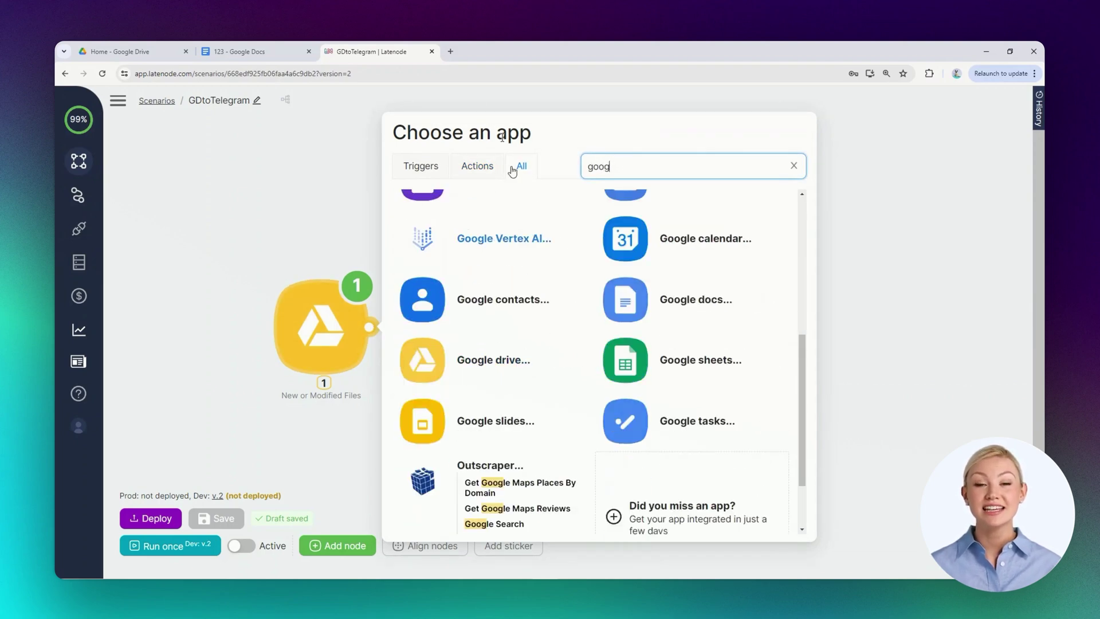
click(478, 166)
scroll(504, 323, down, 1)
scroll(503, 323, down, 2)
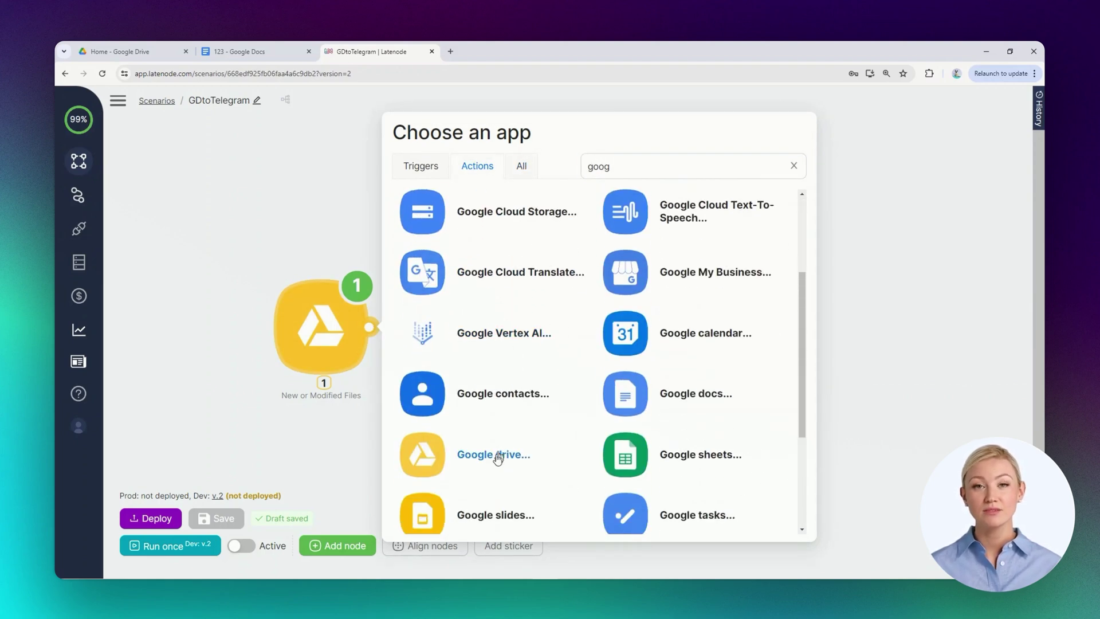
click(495, 455)
scroll(507, 448, up, 3)
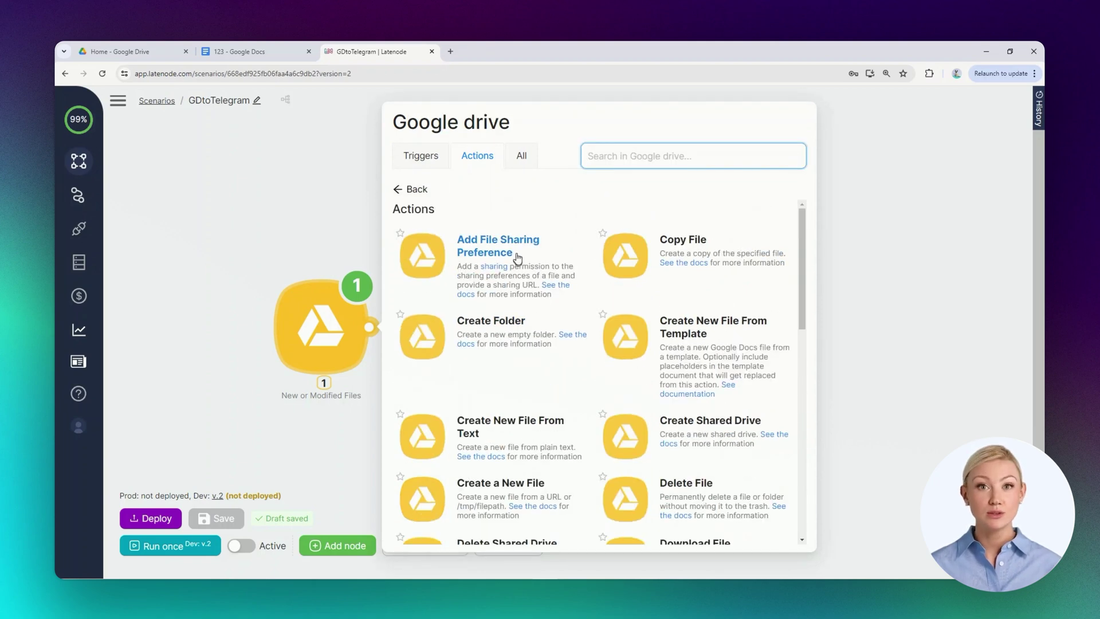
click(514, 256)
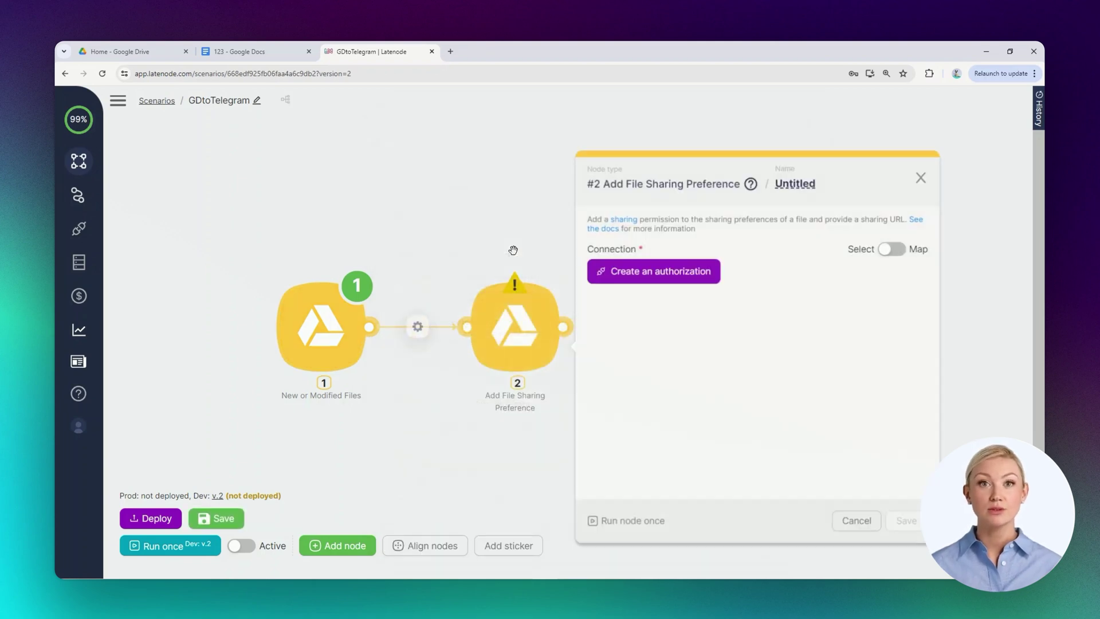
Step: Use the existing Google Drive connection and choose My Drive as the drive
click(652, 279)
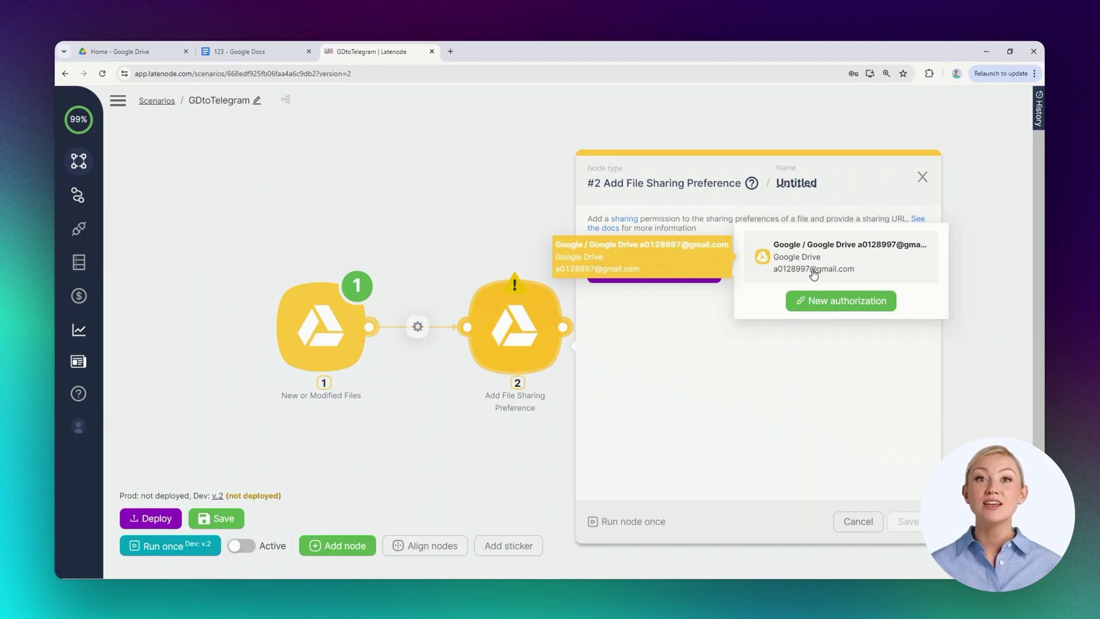
click(816, 263)
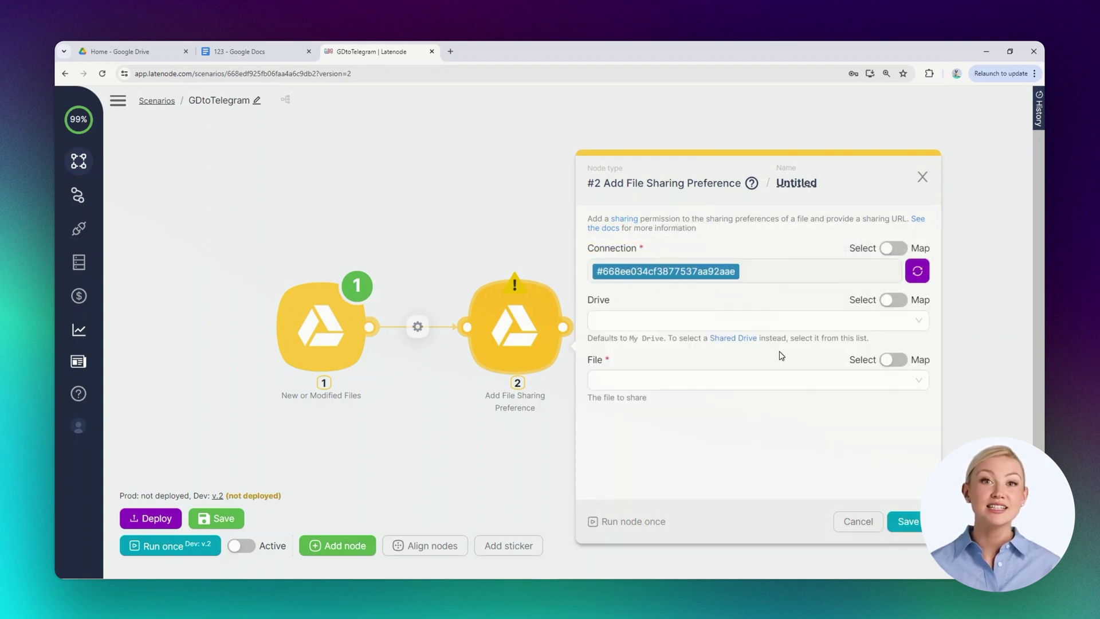
click(763, 318)
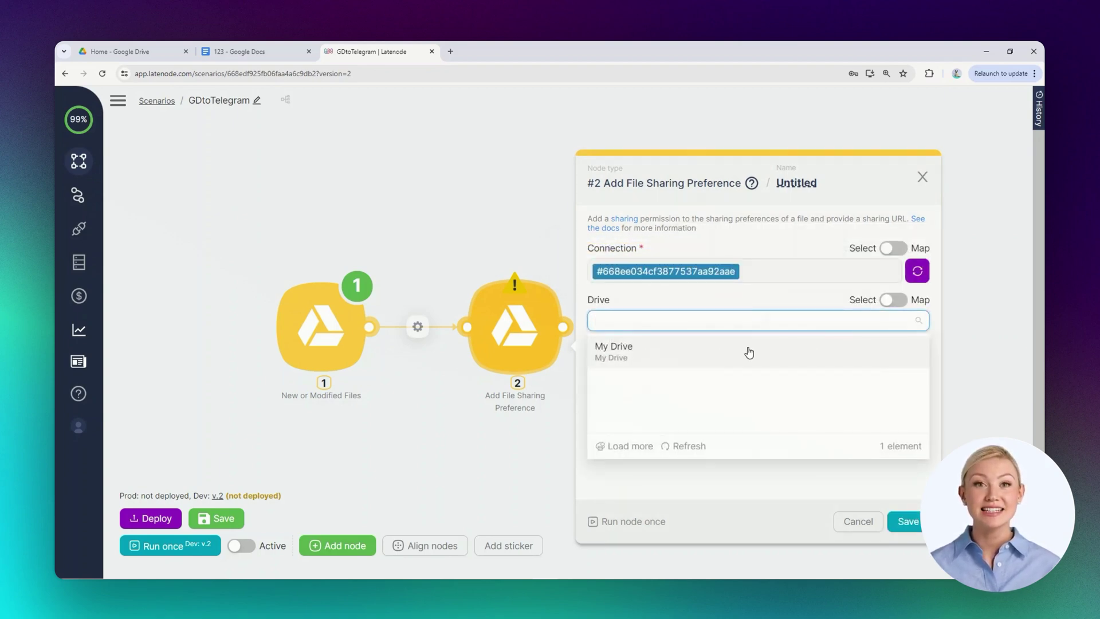
click(747, 351)
Step: Map the File field to the triggering file's id, $1.data.file.id
click(696, 379)
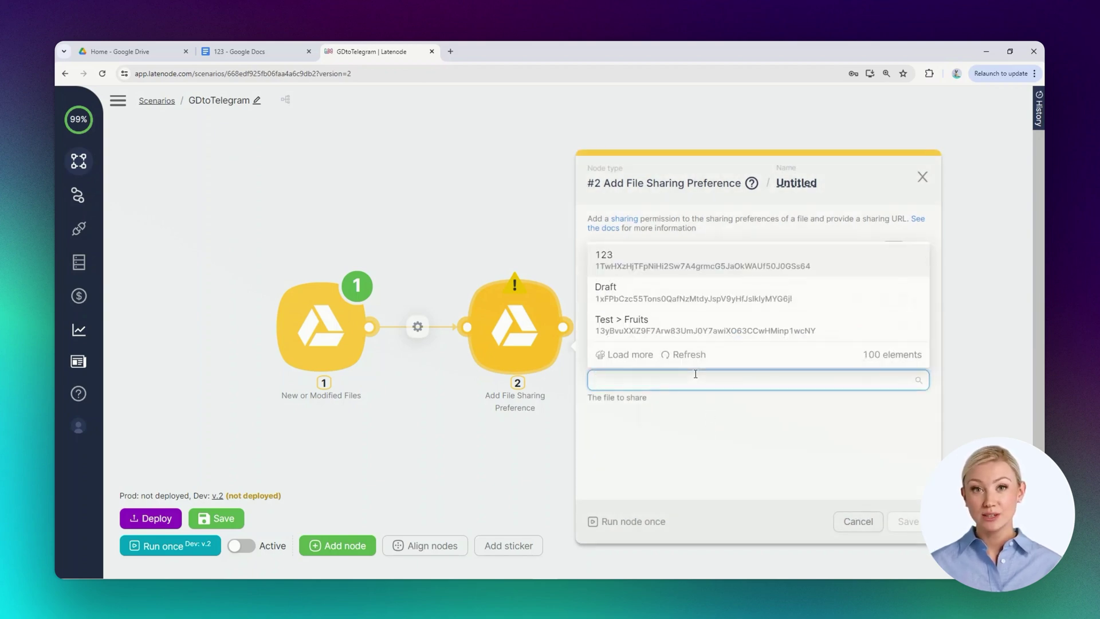
key(Down)
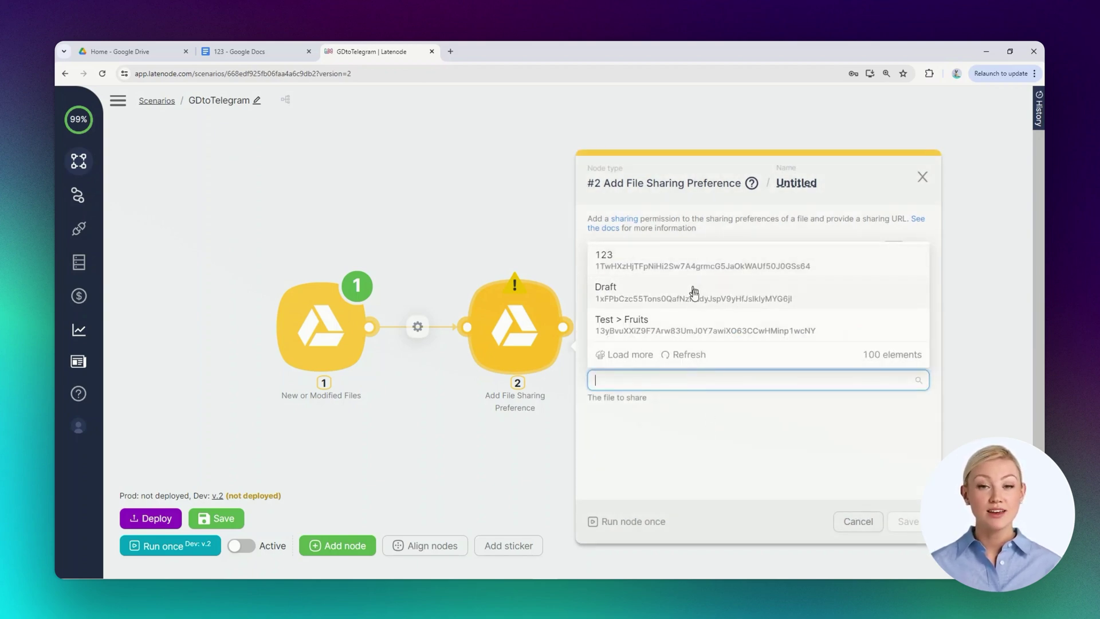
key(Down)
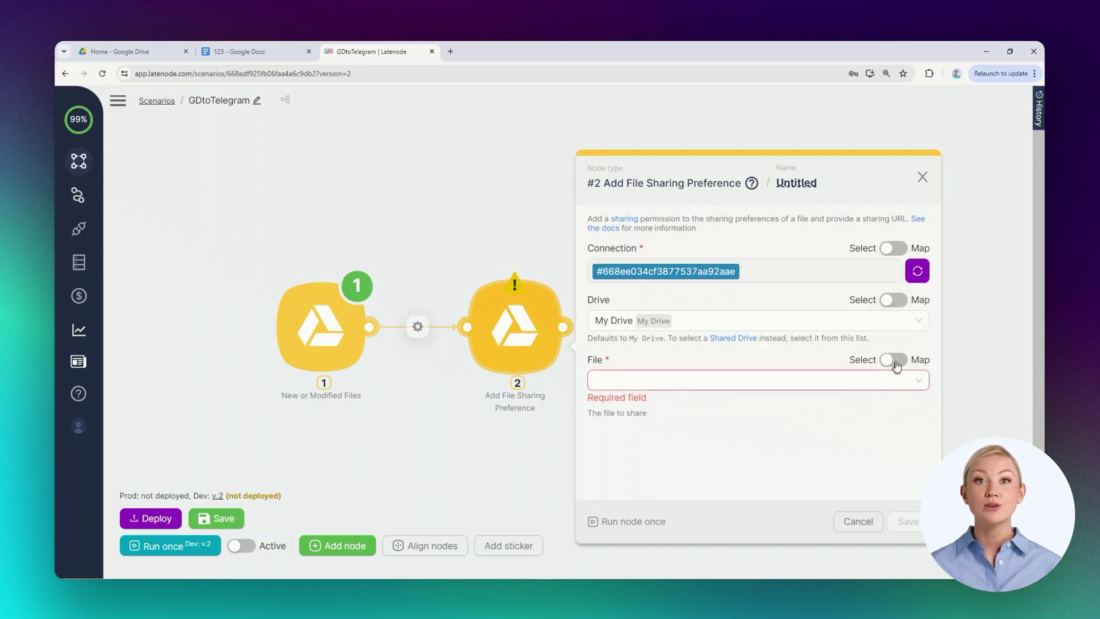
click(893, 359)
click(595, 381)
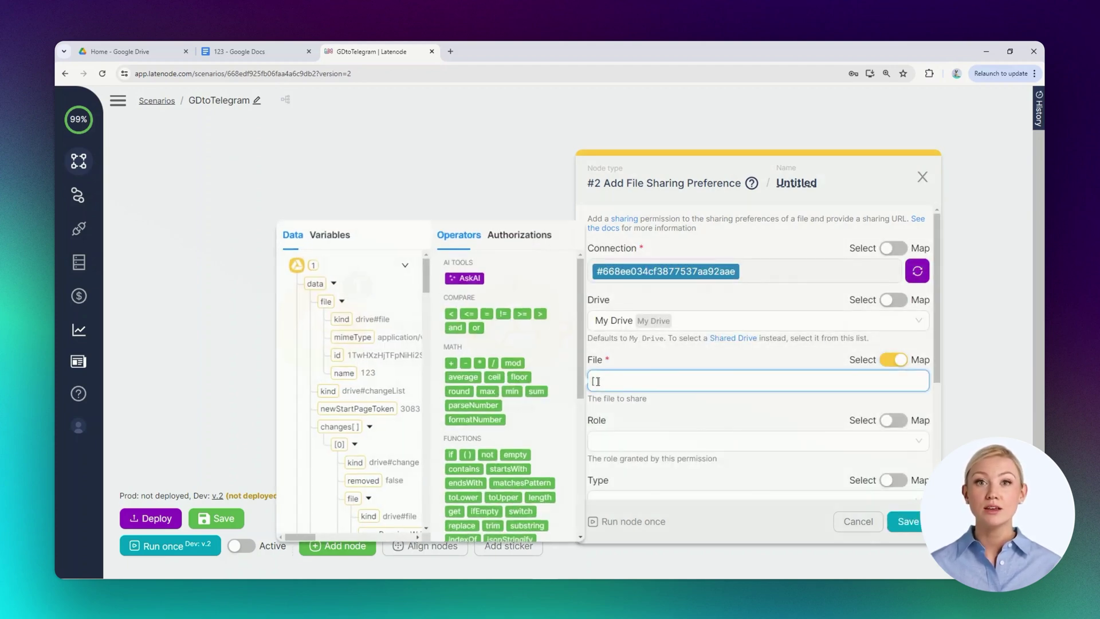
click(324, 358)
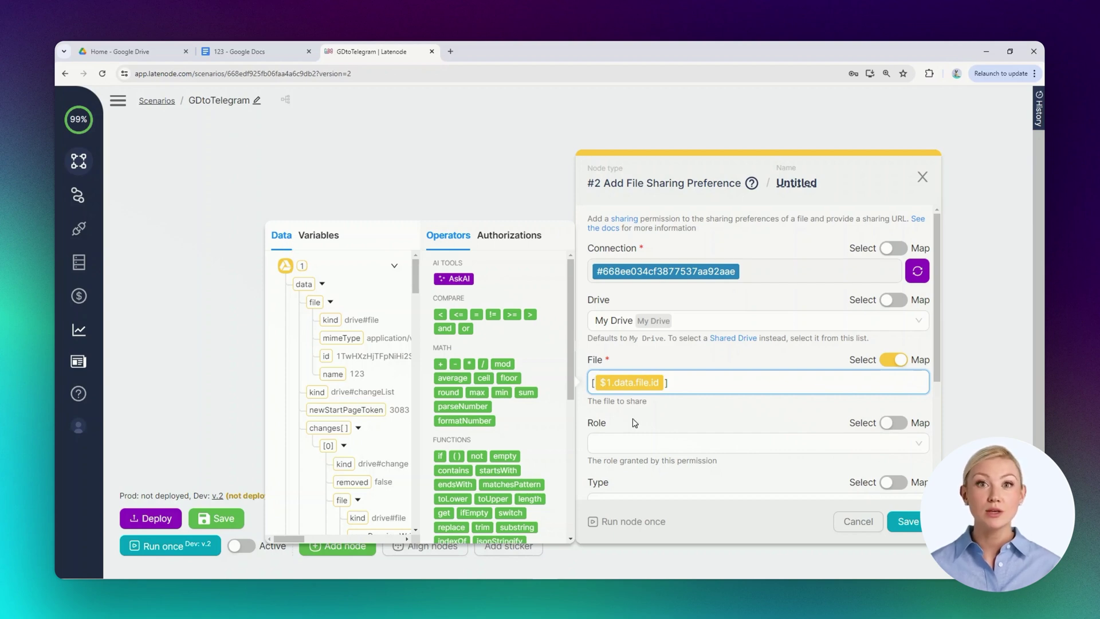
scroll(635, 418, down, 2)
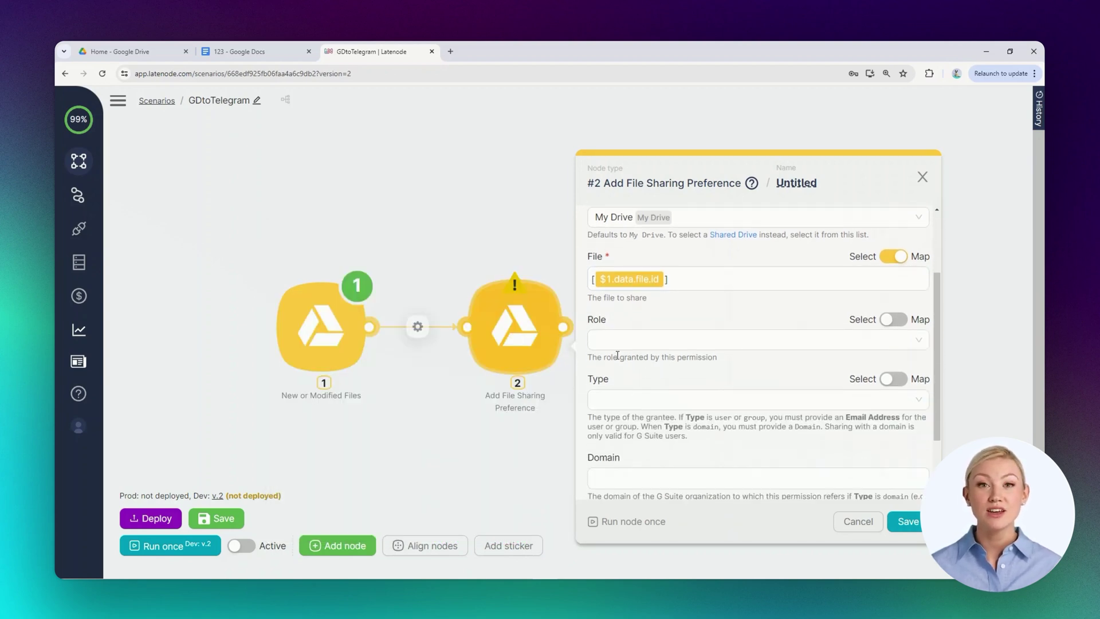
Step: Set Role to reader and Type to anyone, then save the sharing step
click(612, 343)
scroll(614, 370, down, 2)
scroll(617, 377, down, 2)
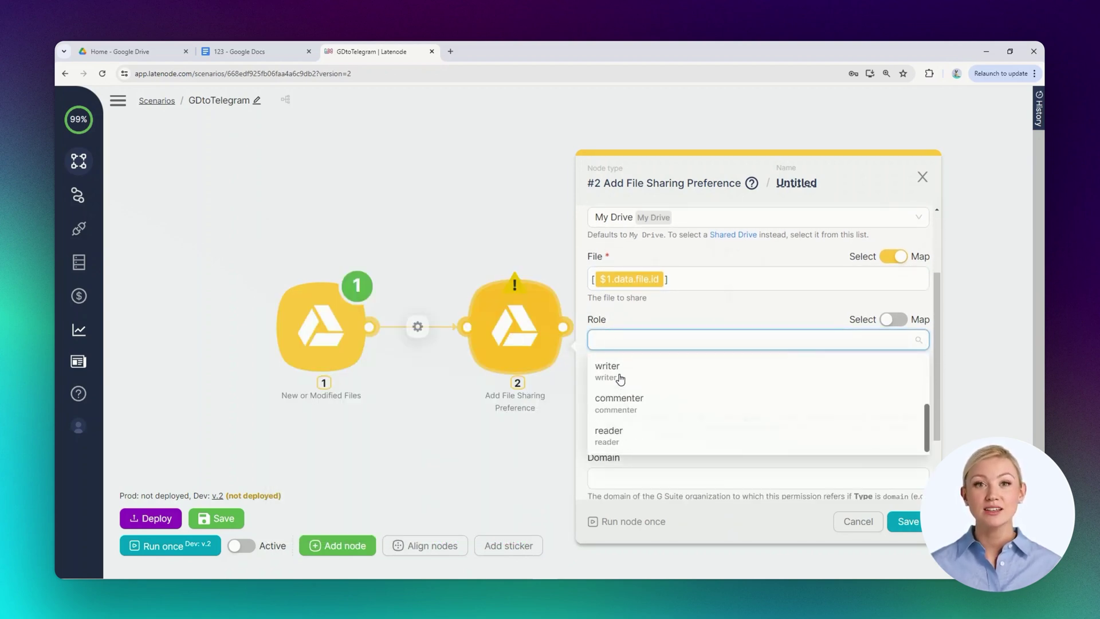
scroll(619, 378, down, 1)
click(618, 380)
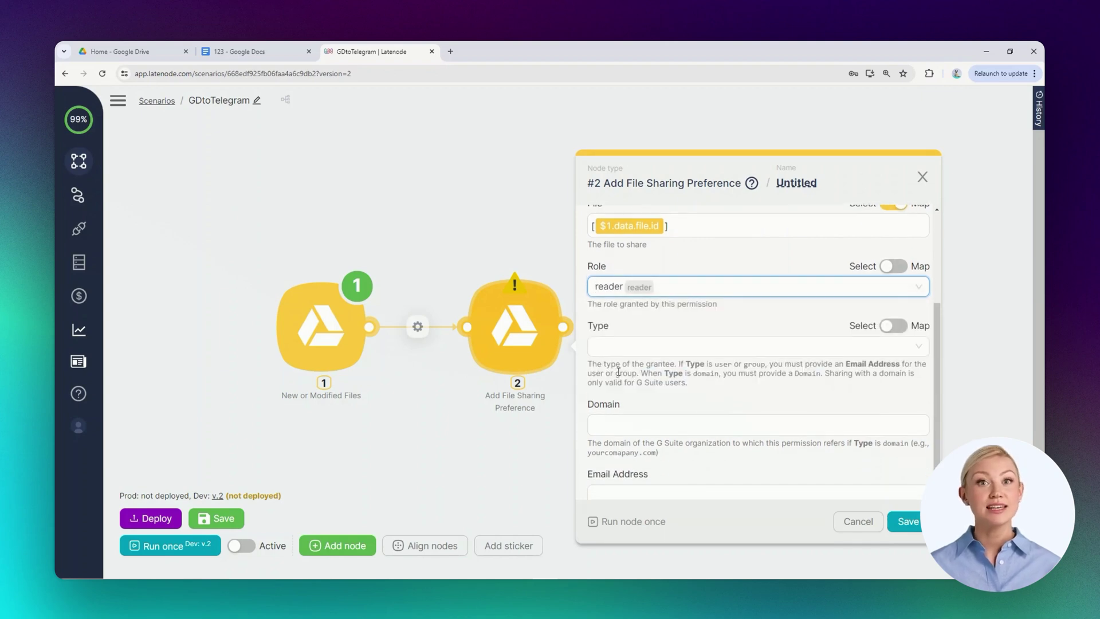
scroll(617, 372, down, 1)
click(660, 311)
scroll(660, 311, down, 1)
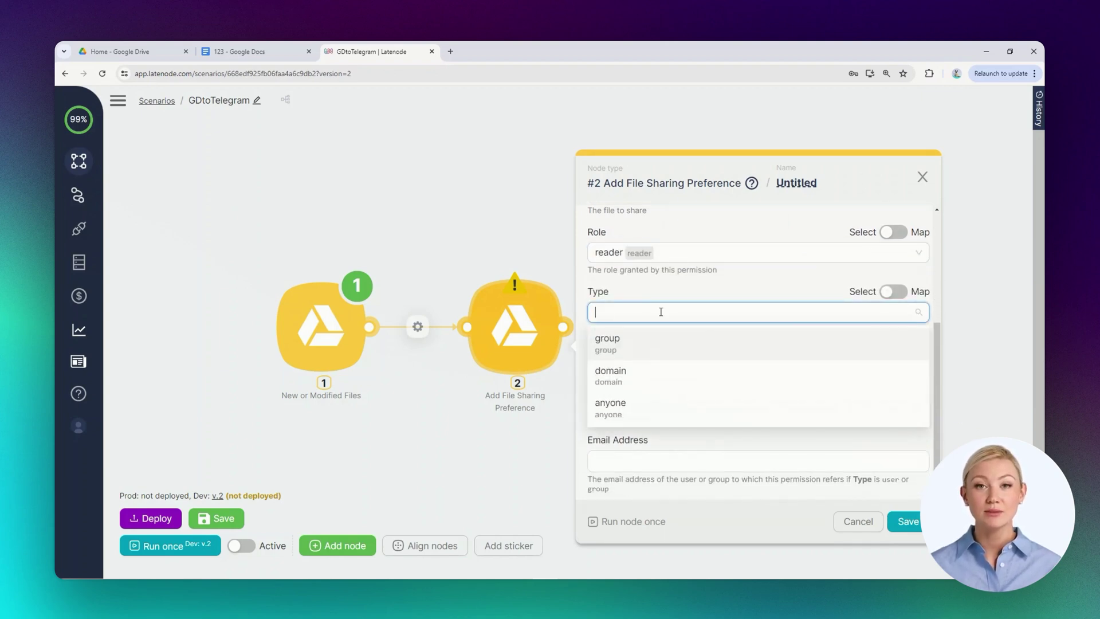
click(627, 409)
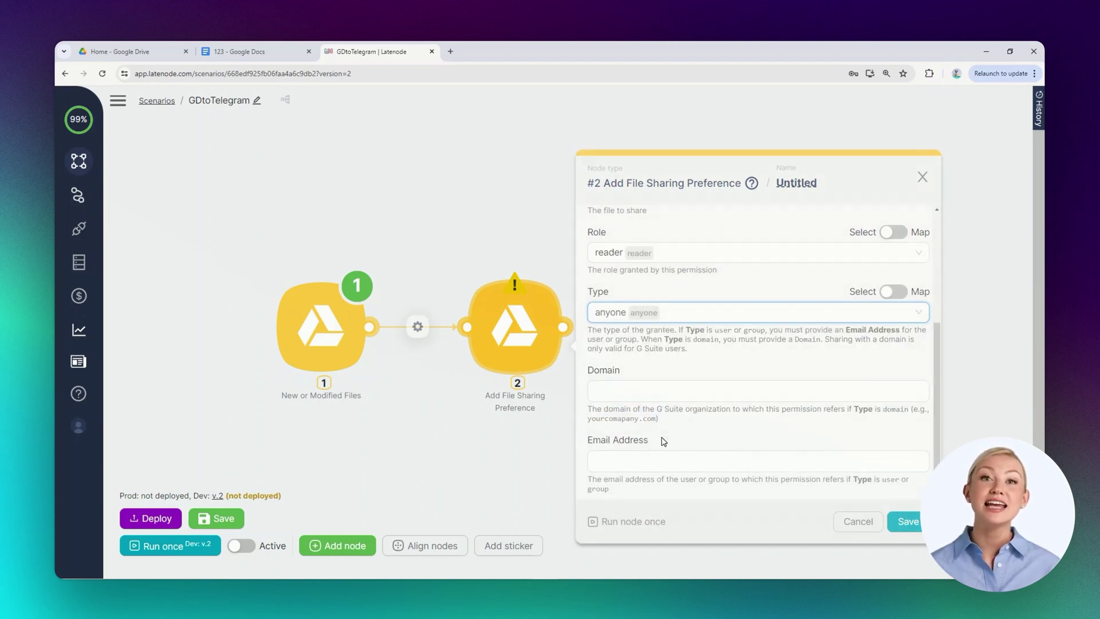
scroll(677, 277, up, 2)
scroll(677, 278, down, 1)
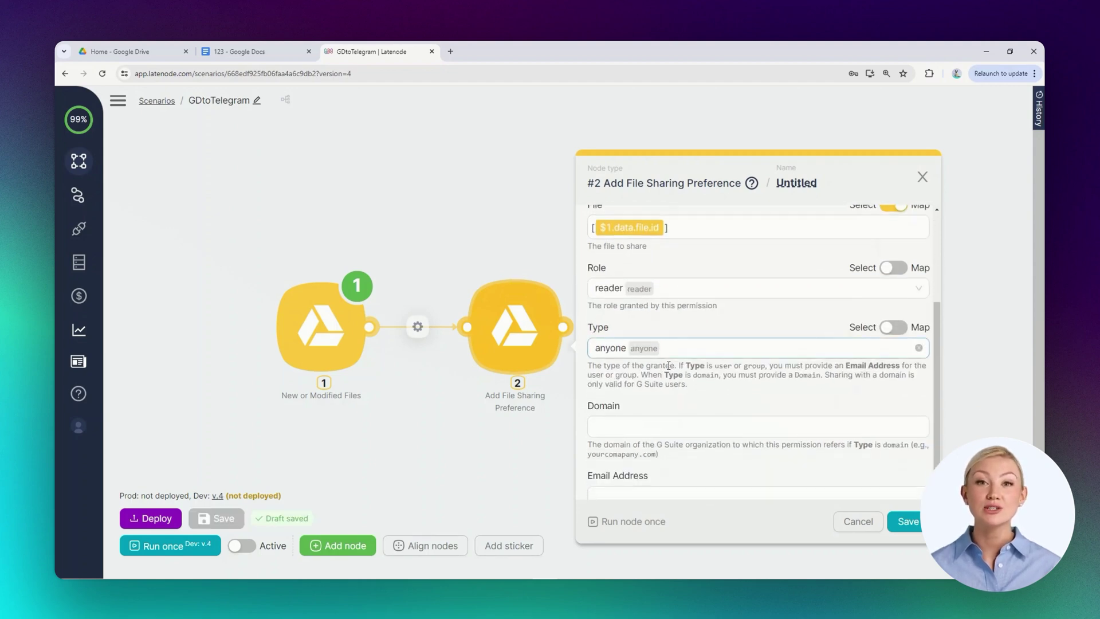
scroll(678, 278, up, 1)
click(680, 285)
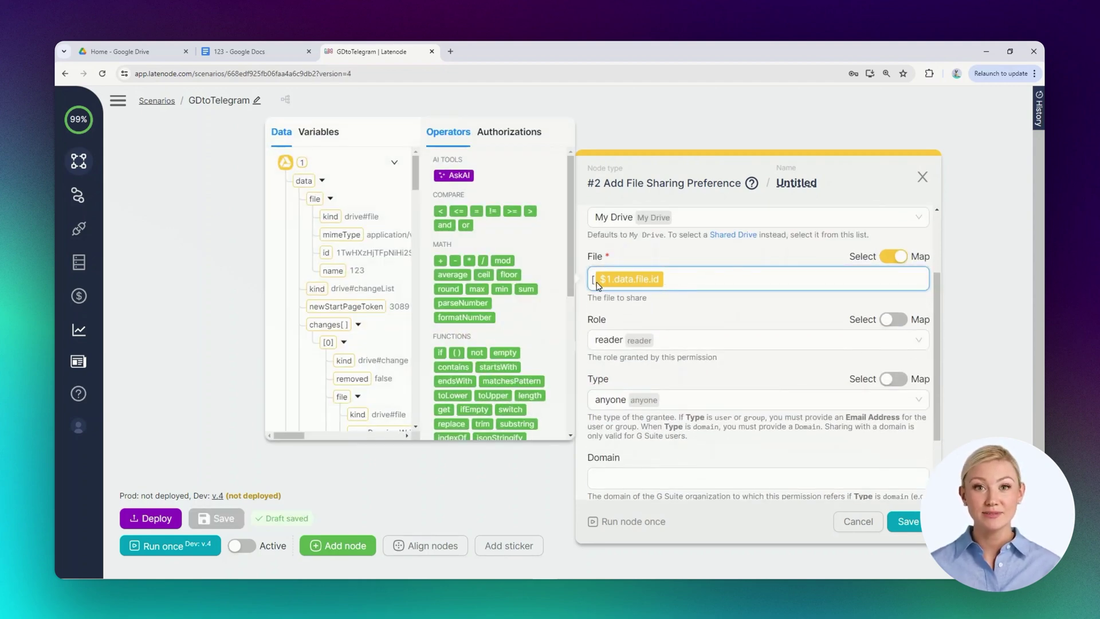
click(908, 522)
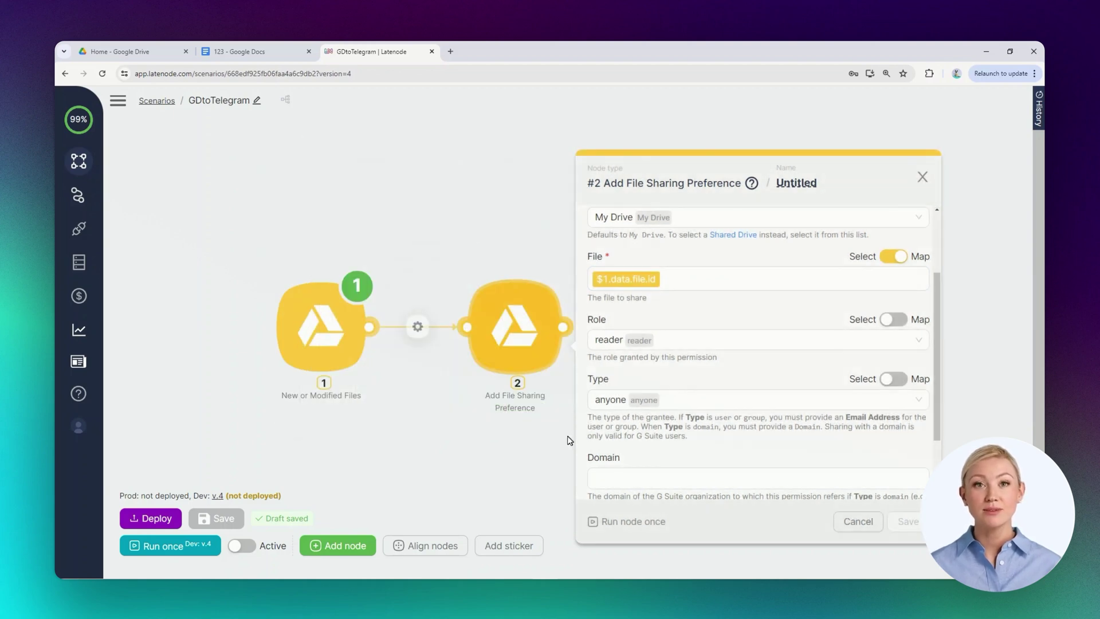
scroll(705, 356, up, 2)
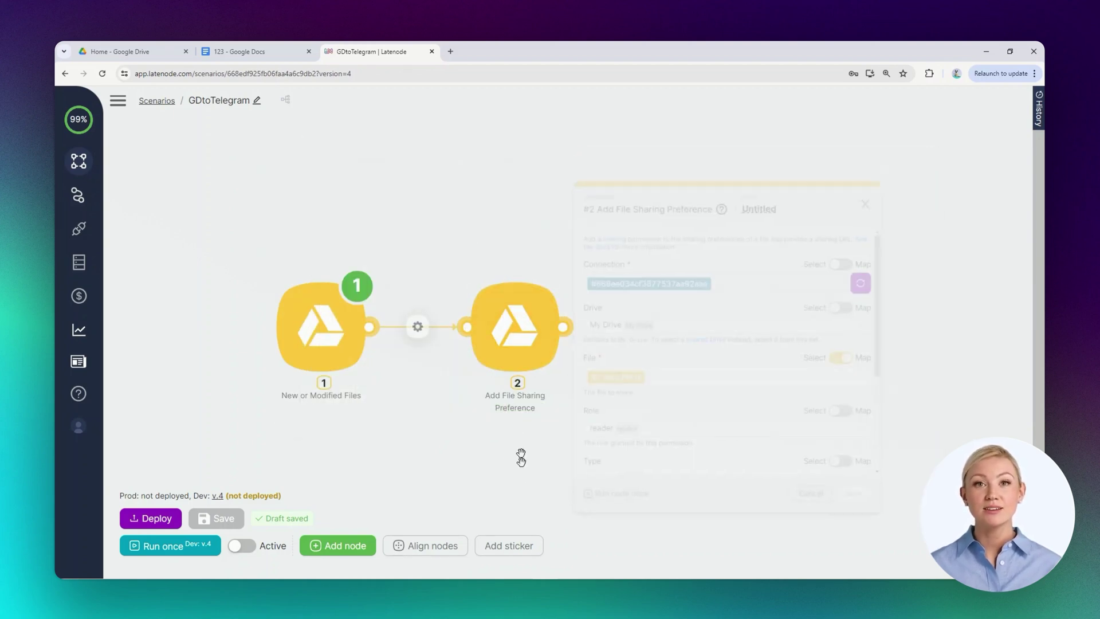
Step: Run the sharing node once and expand the Google Docs sharing link in its output
right_click(516, 353)
click(521, 366)
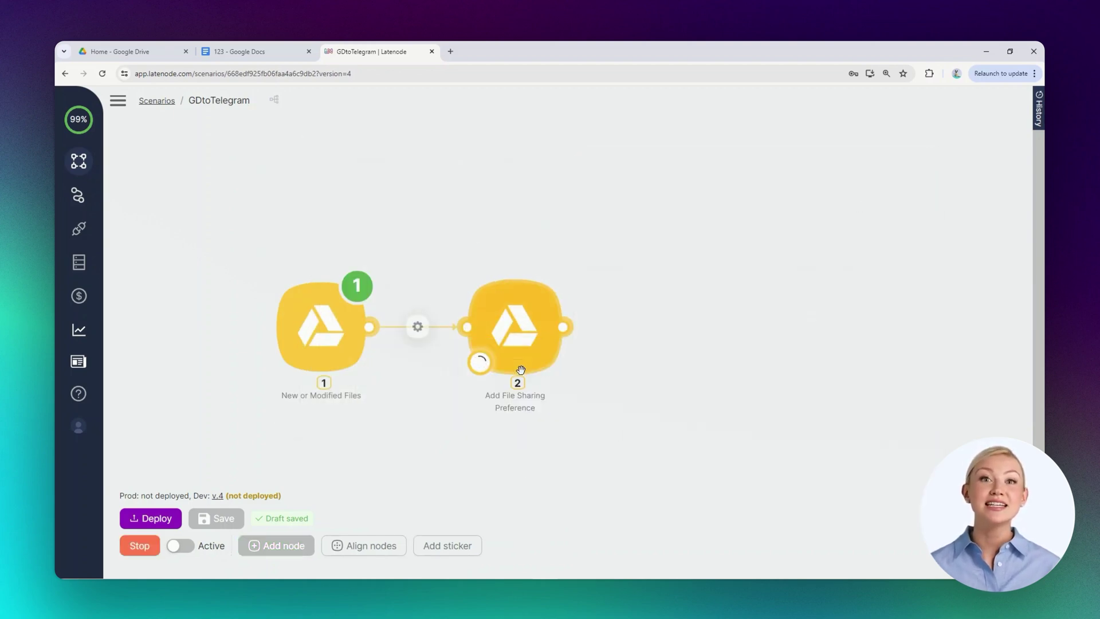
click(550, 286)
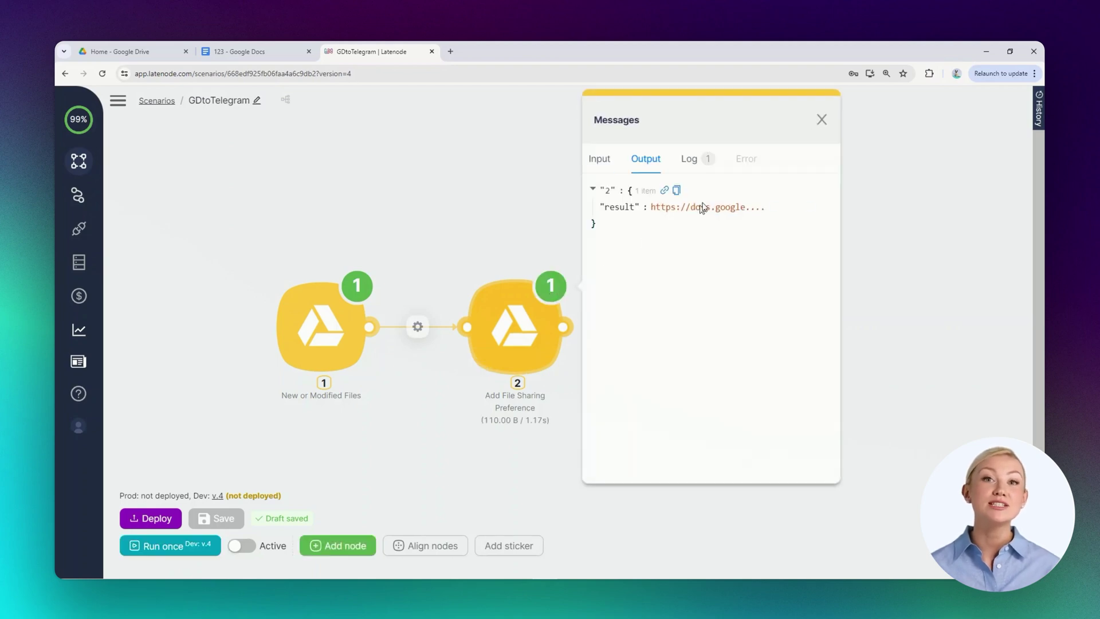
click(793, 210)
mouse_move(662, 242)
mouse_down()
mouse_move(745, 255)
mouse_move(648, 248)
mouse_up()
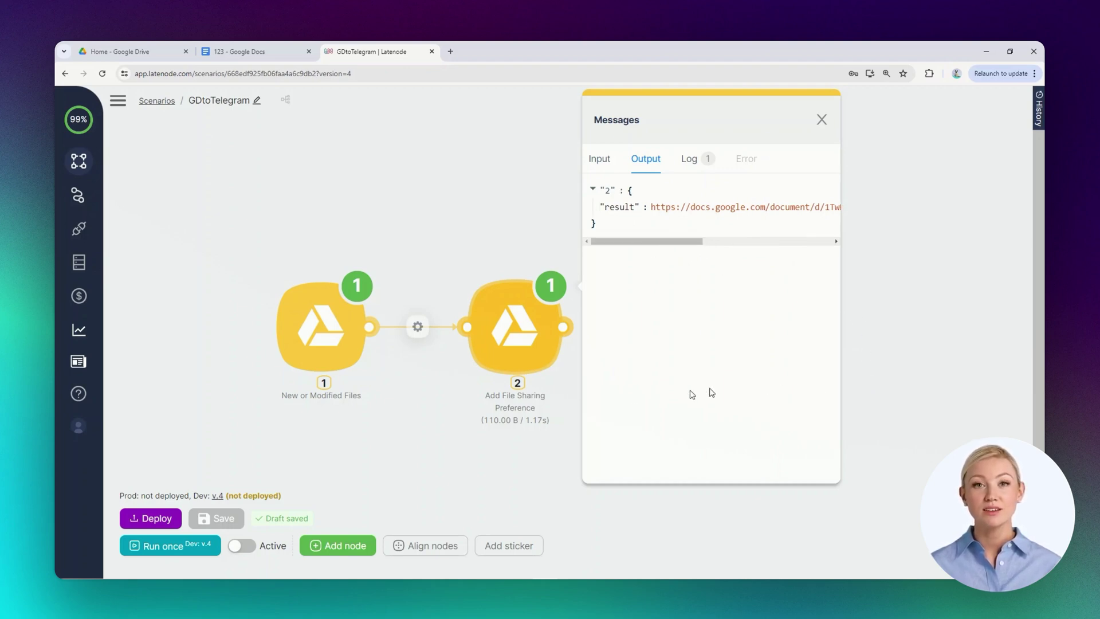
Step: Add Telegram bot api's Send a Text Message or Reply action after the sharing step
click(445, 495)
click(567, 326)
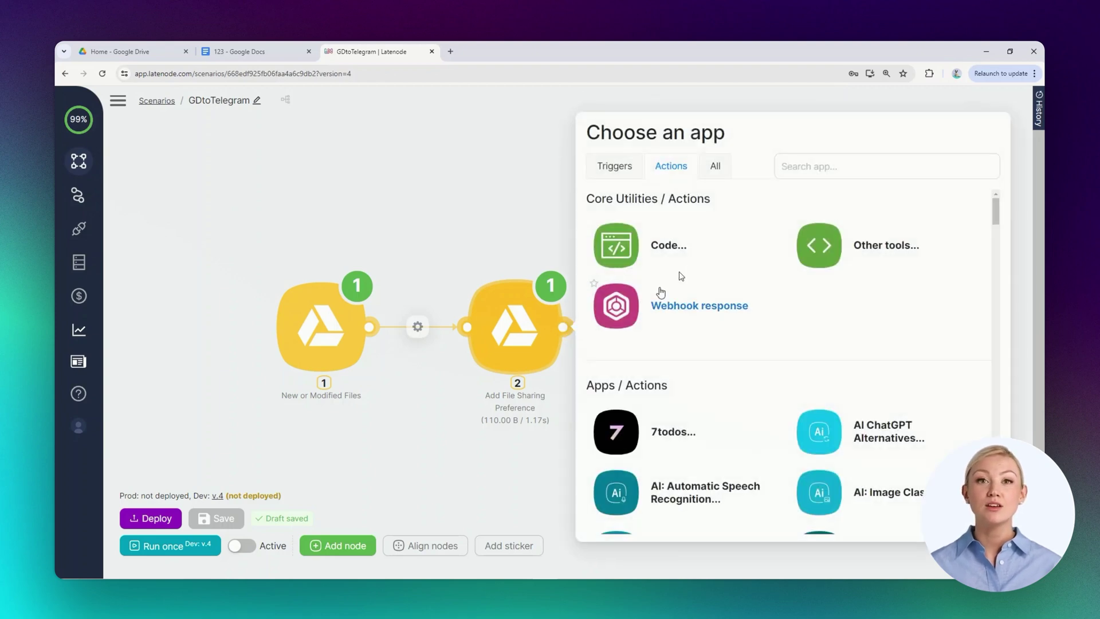
click(825, 169)
text(t)
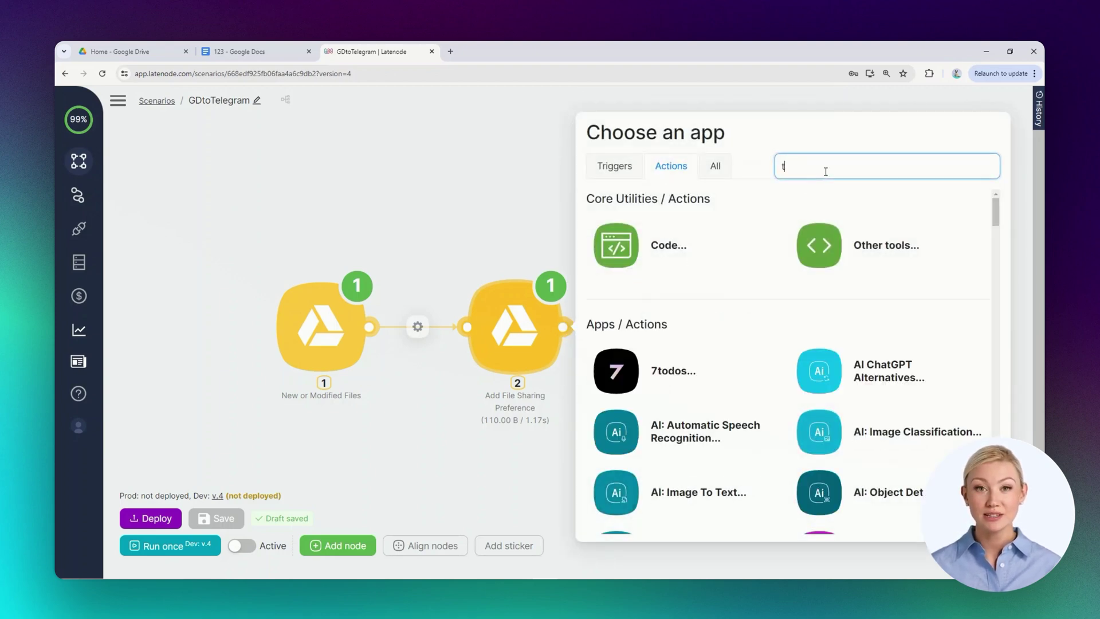
text(ele)
click(692, 340)
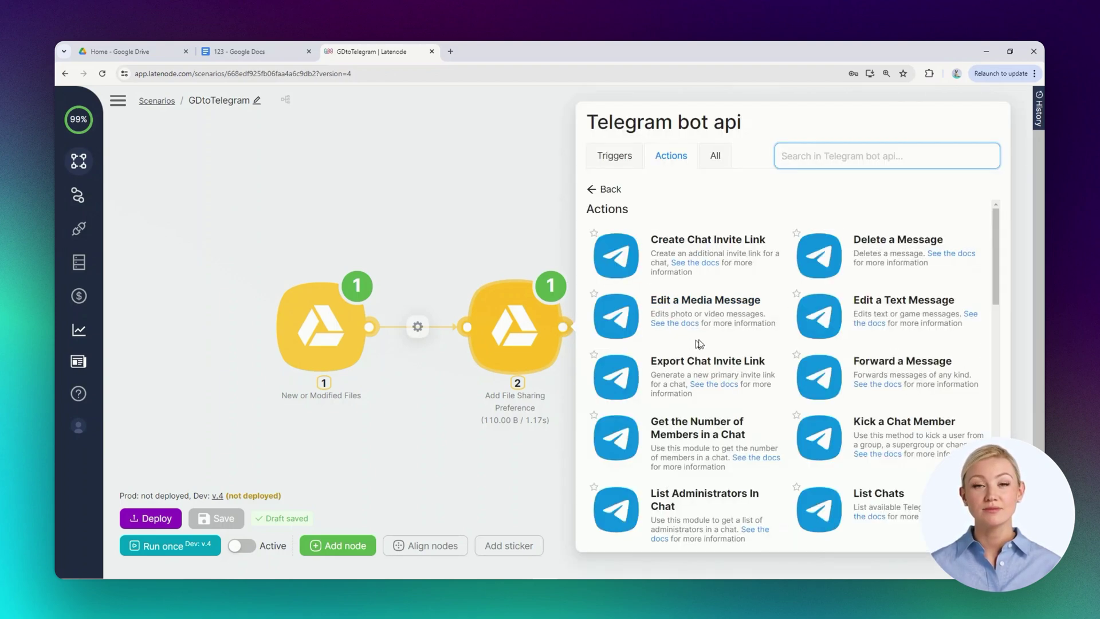
scroll(846, 342, down, 2)
scroll(847, 343, down, 1)
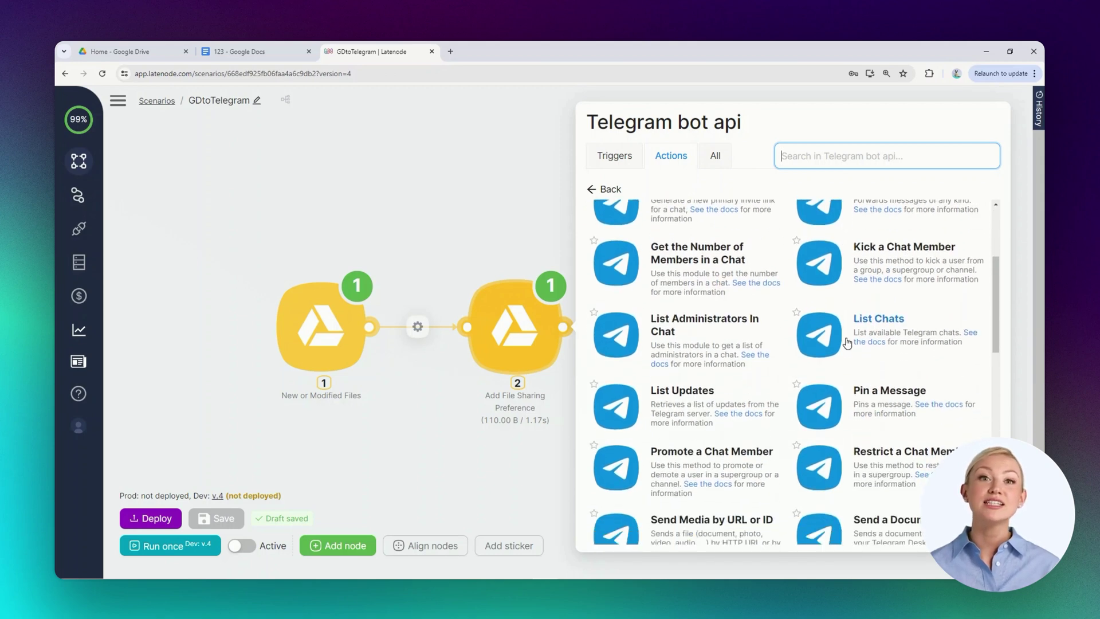
scroll(846, 342, down, 2)
click(732, 428)
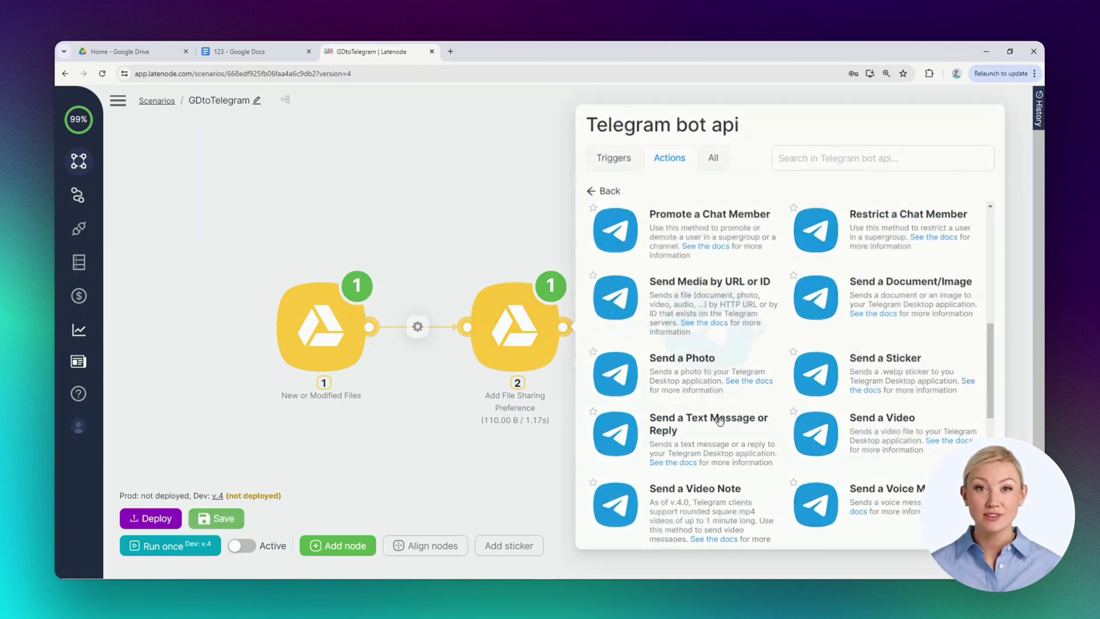
Step: Start a new Telegram bot authorization for the message step
click(712, 337)
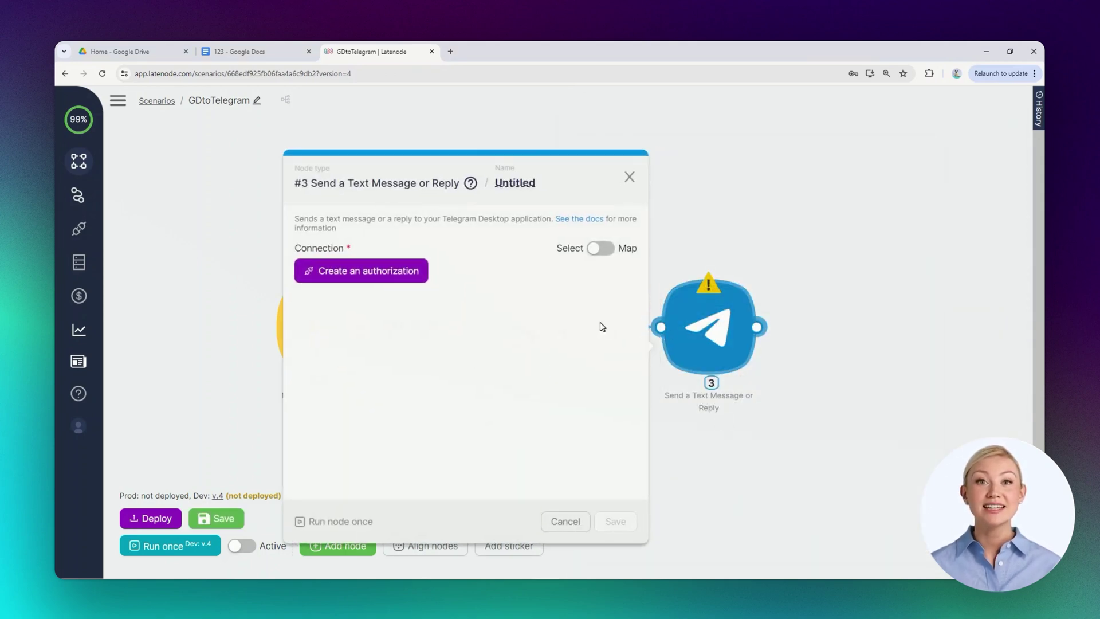
click(358, 272)
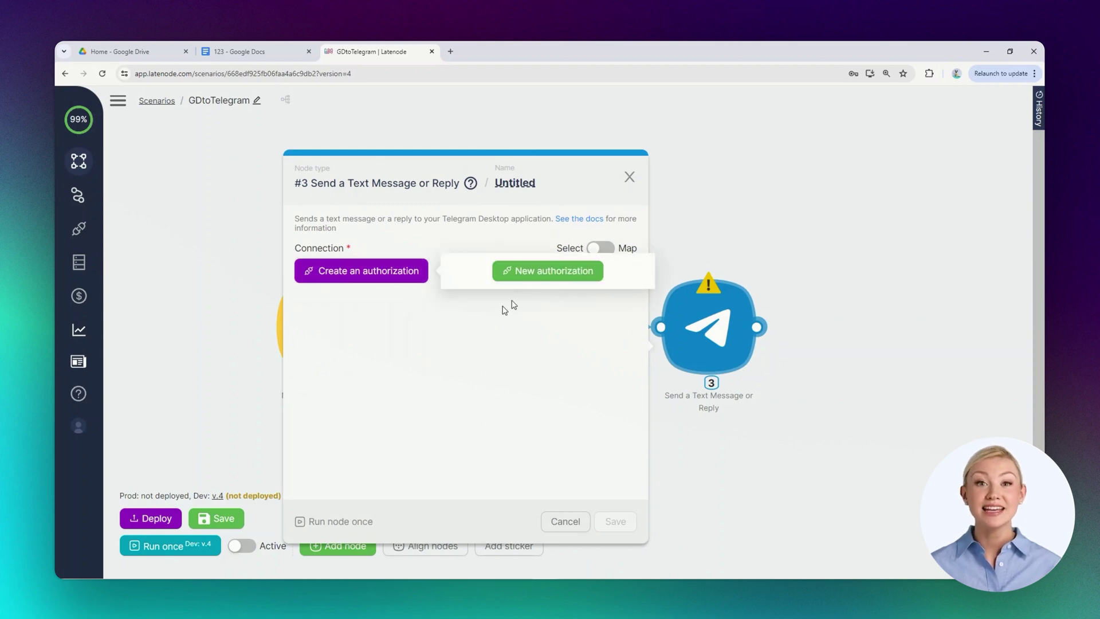
click(545, 274)
click(677, 316)
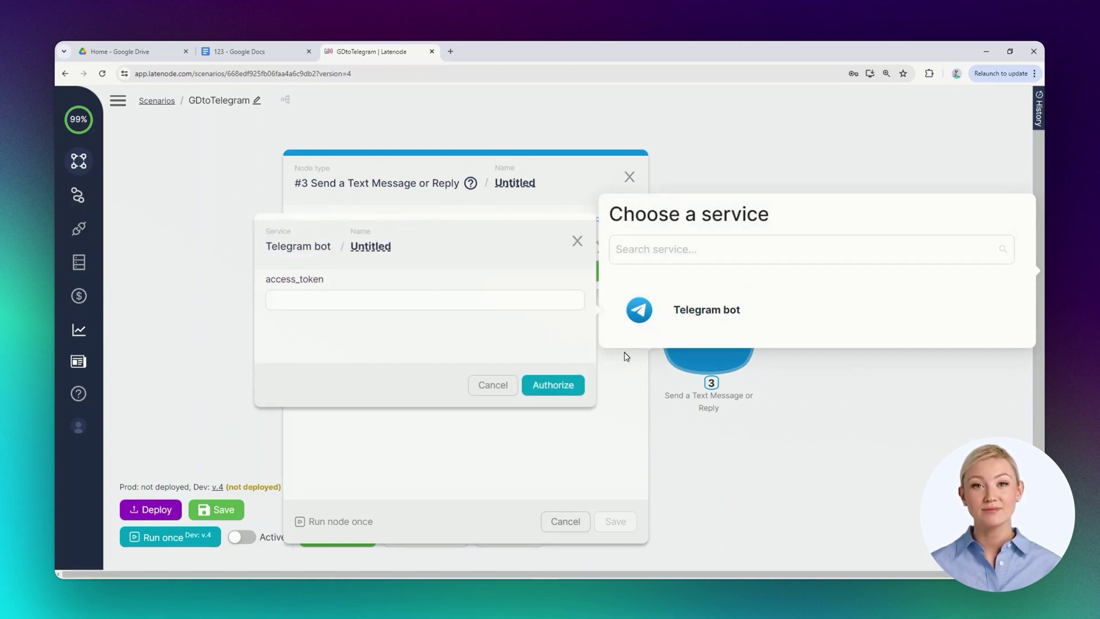
Step: Abandon the unfinished authorization and close the message step's settings
double_click(334, 282)
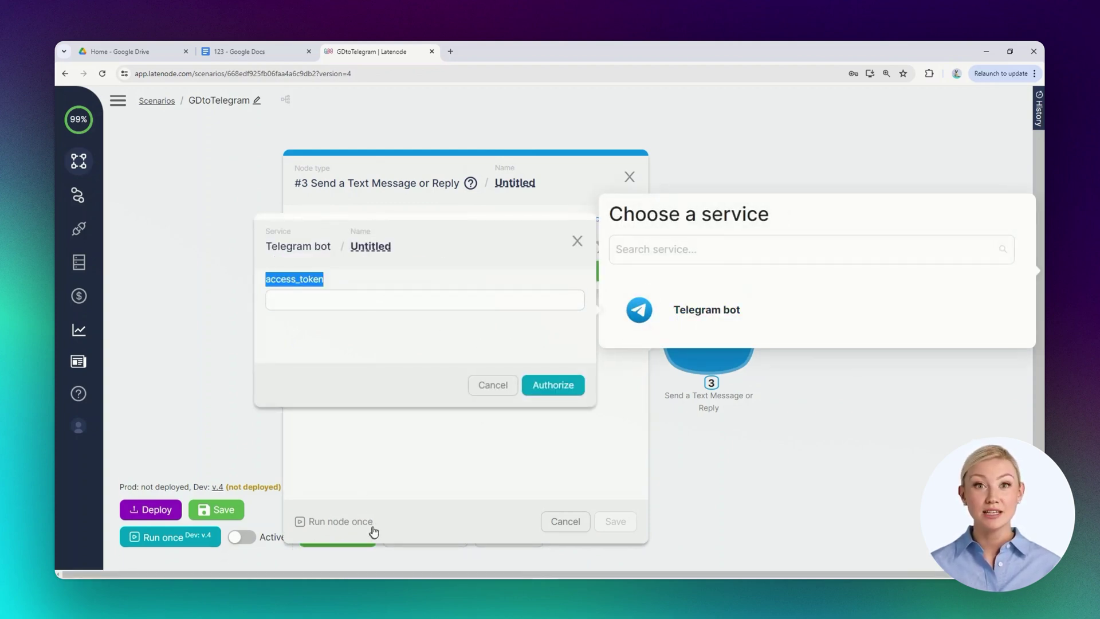
click(421, 454)
key(Escape)
click(779, 512)
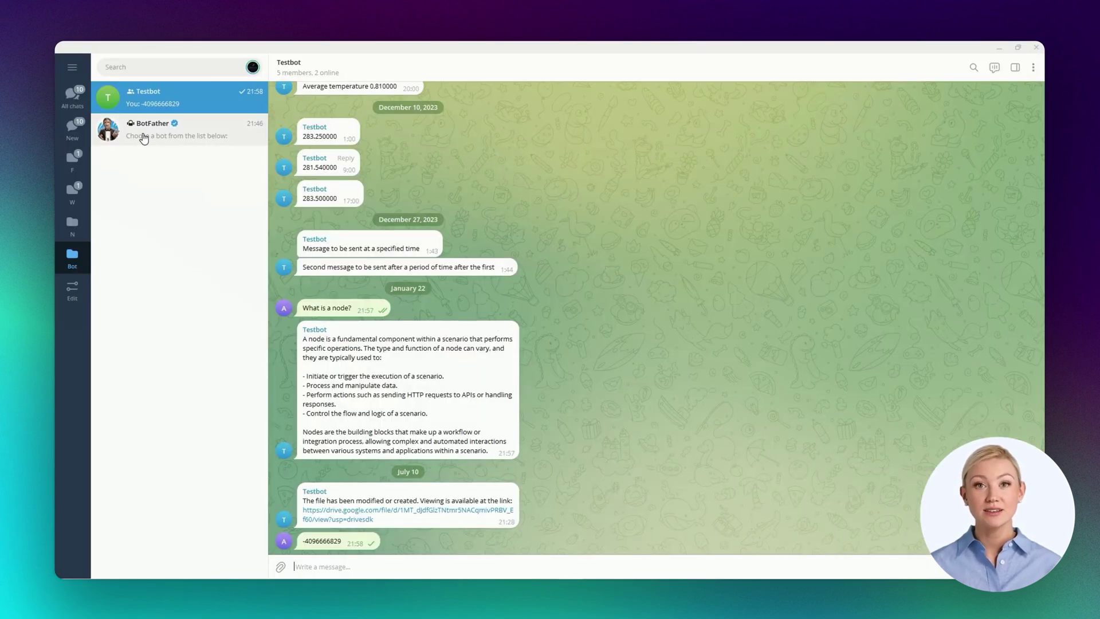
Step: In BotFather, send /newbot and name the bot LNBotForGD
click(142, 138)
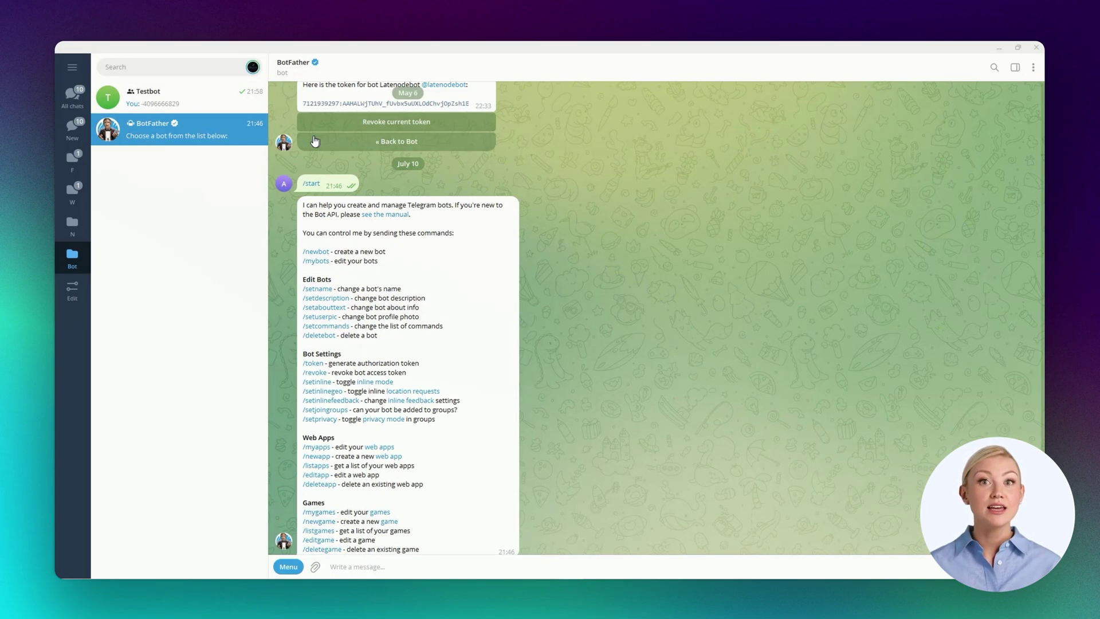
double_click(375, 285)
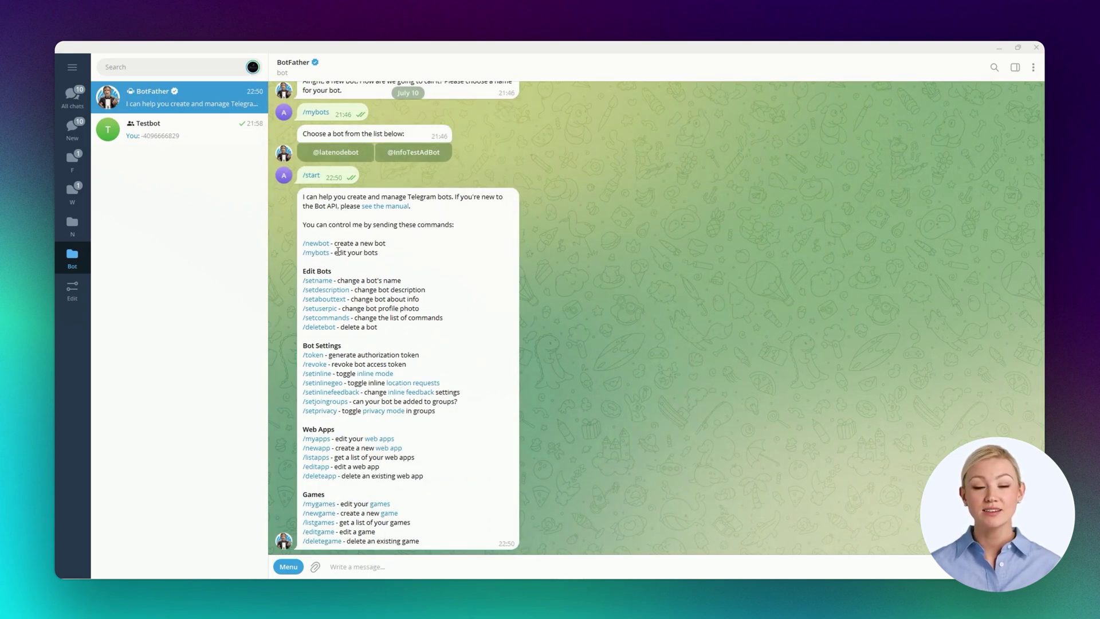
click(315, 243)
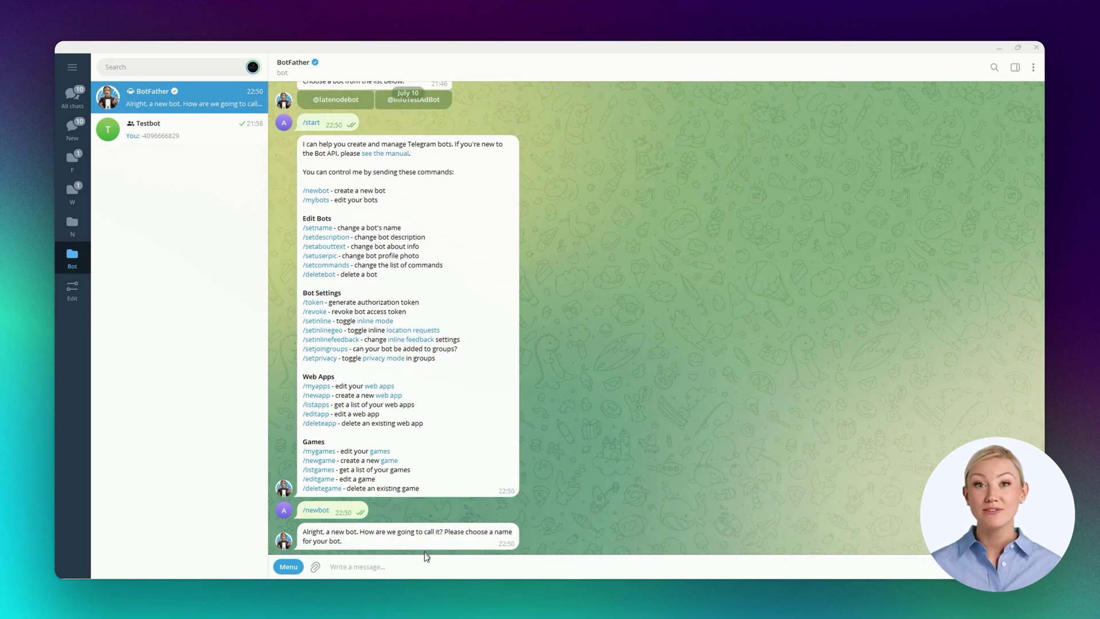
text(L)
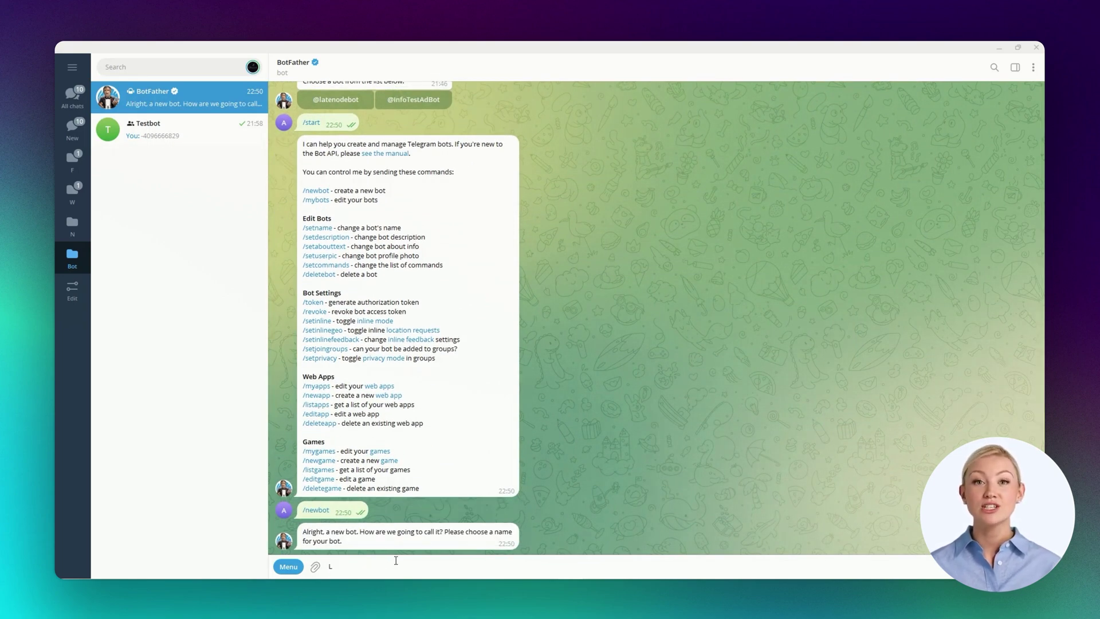
text(NBotForGD)
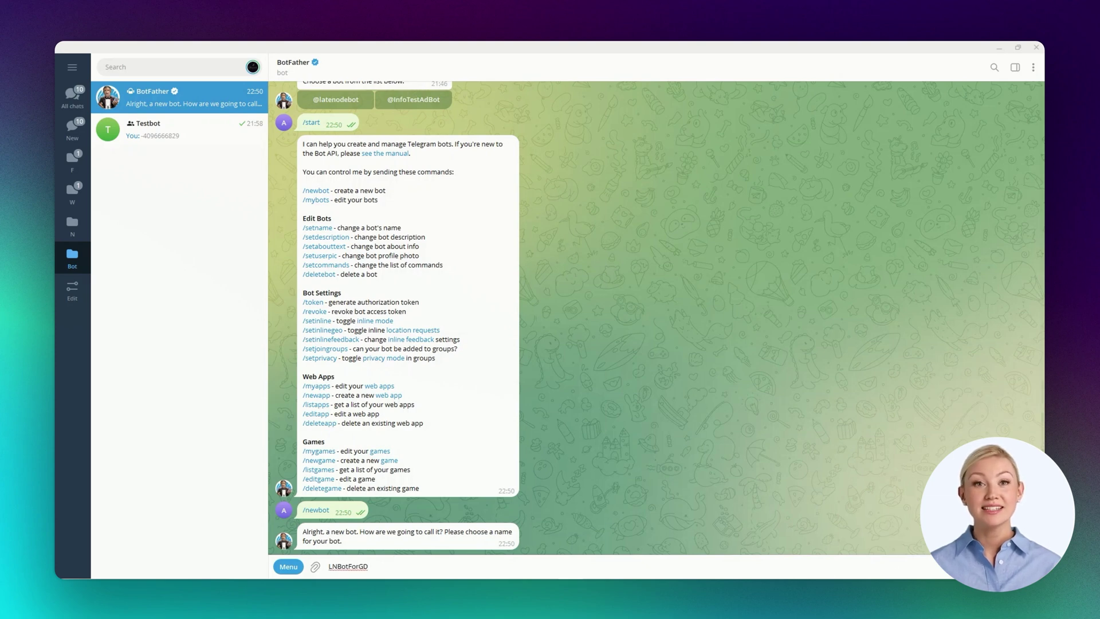
key(Return)
mouse_move(410, 537)
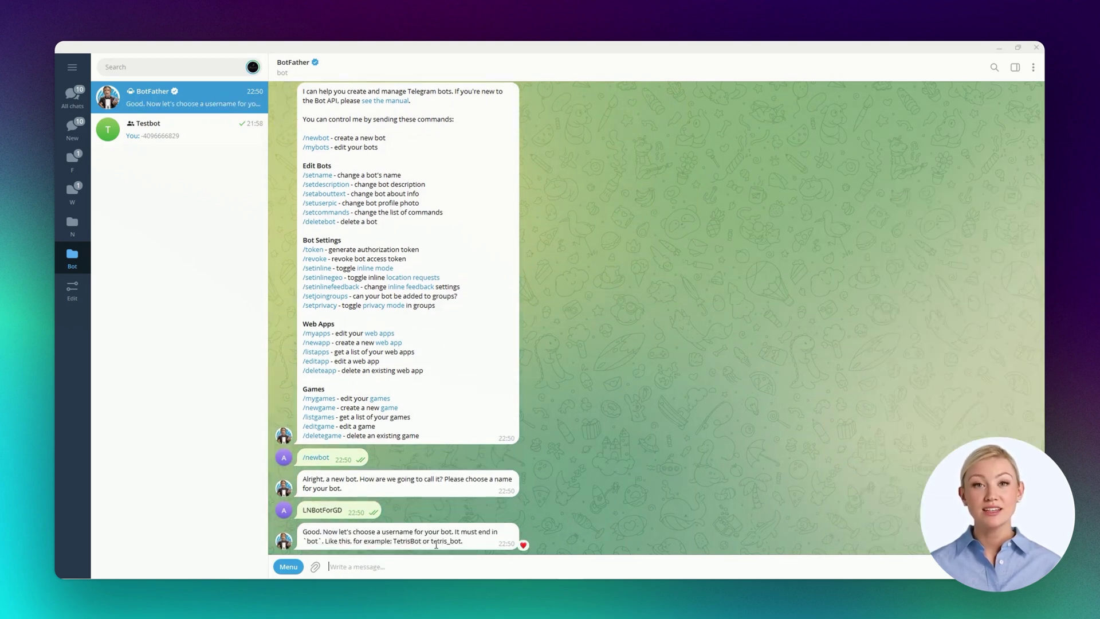
Step: Send the username LNBotForGD_bot and select the returned access token
drag(343, 511, 302, 512)
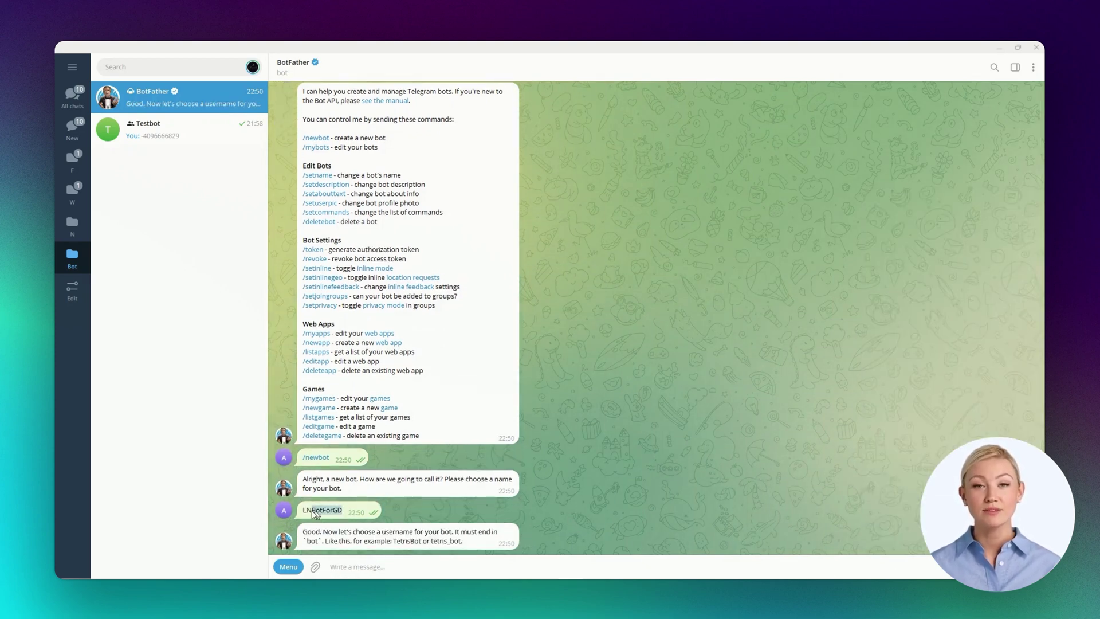
text(LNBotForGD)
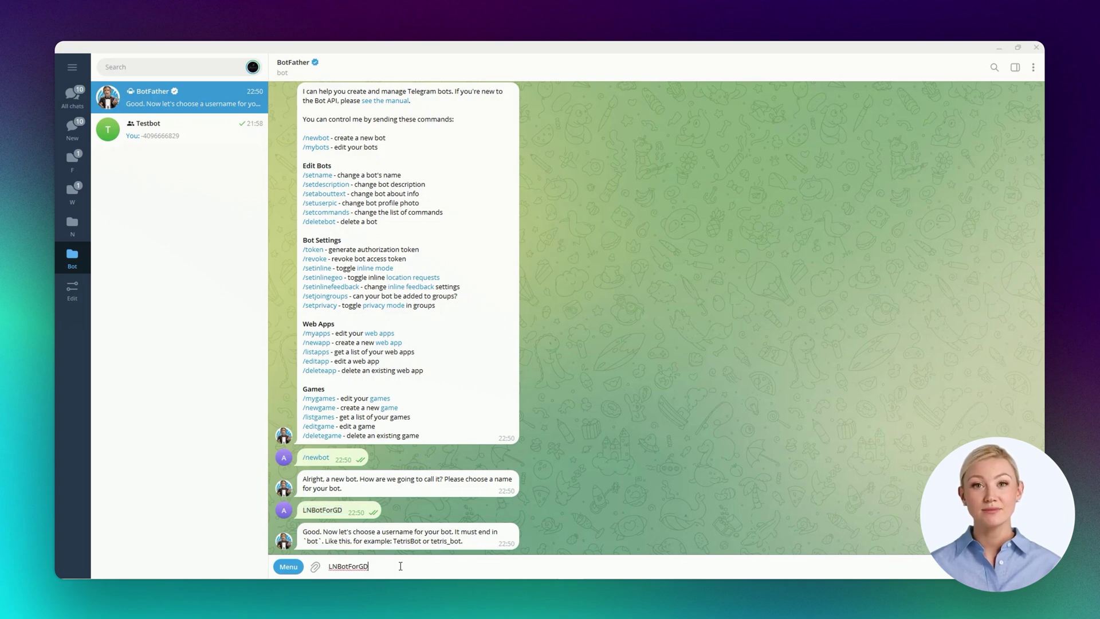
key(Return)
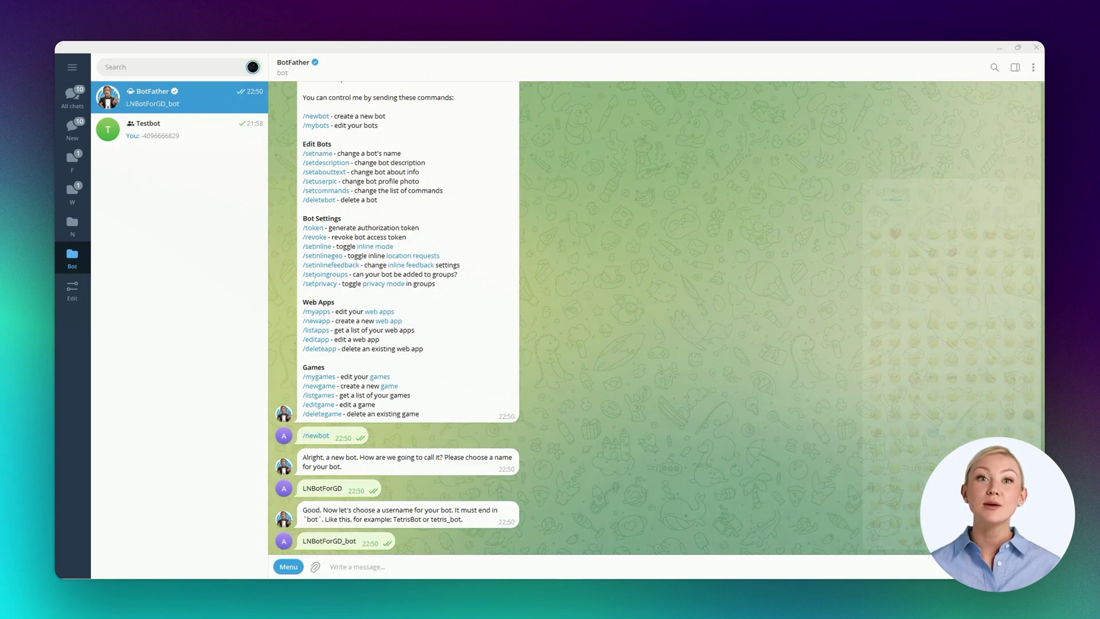
mouse_move(473, 496)
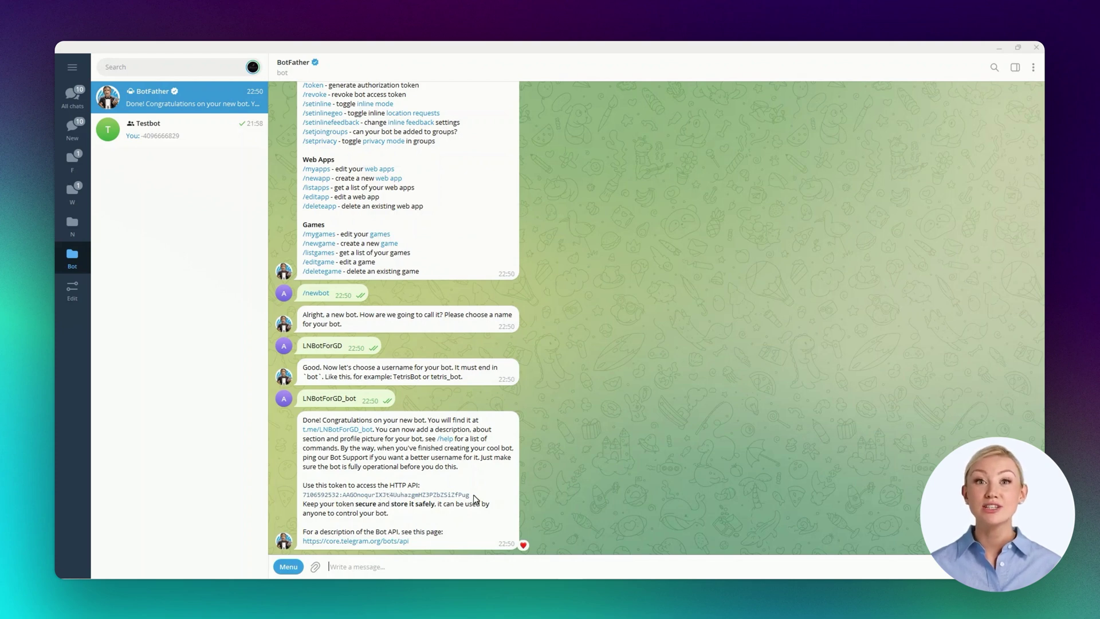
drag(475, 495, 316, 498)
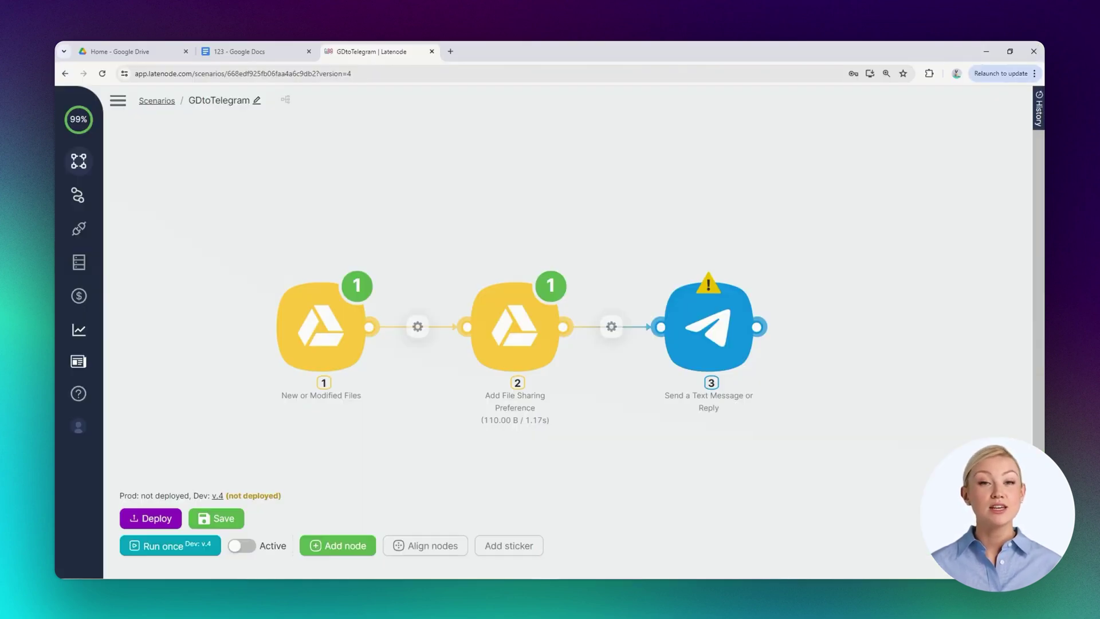
Step: Authorize a new Telegram bot connection for node 3 with the pasted access token
click(686, 338)
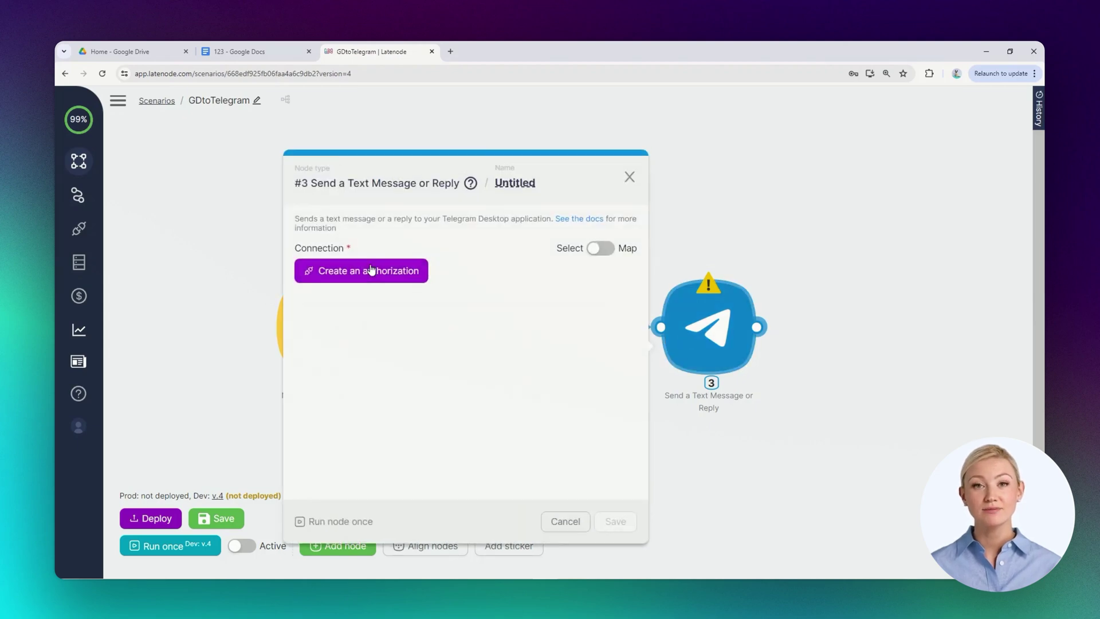
click(378, 271)
click(520, 280)
click(675, 309)
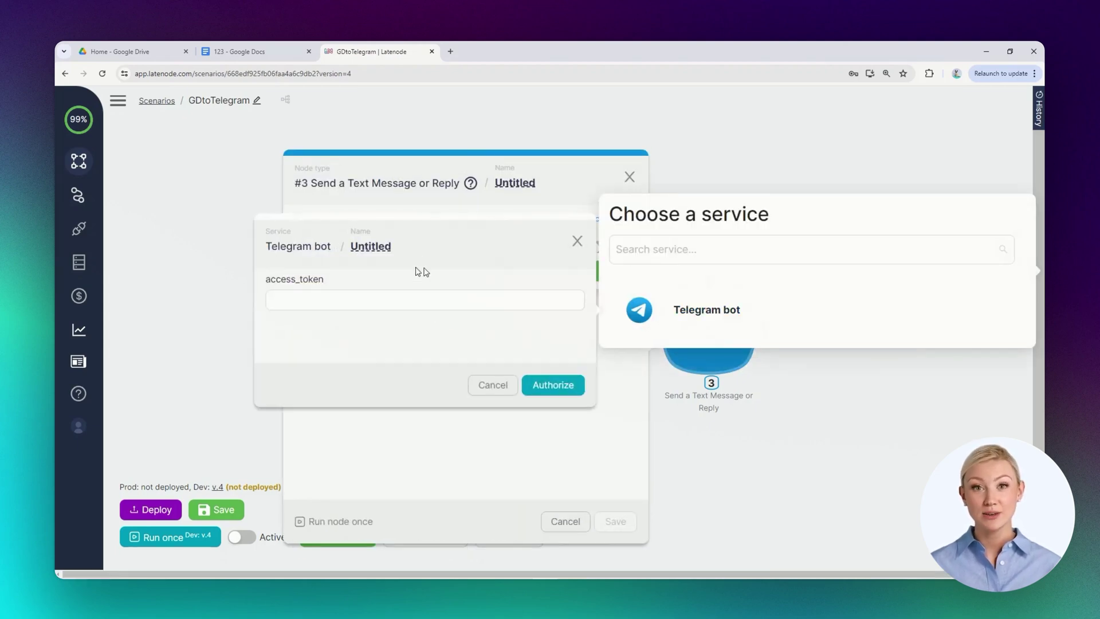
click(373, 297)
key(ctrl+v)
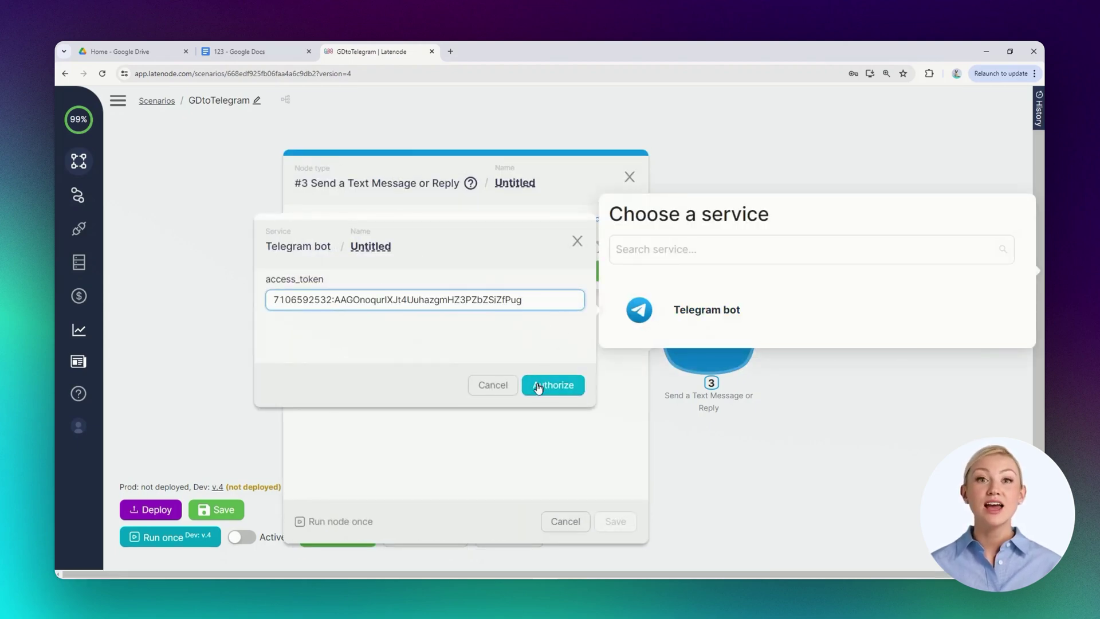
click(555, 385)
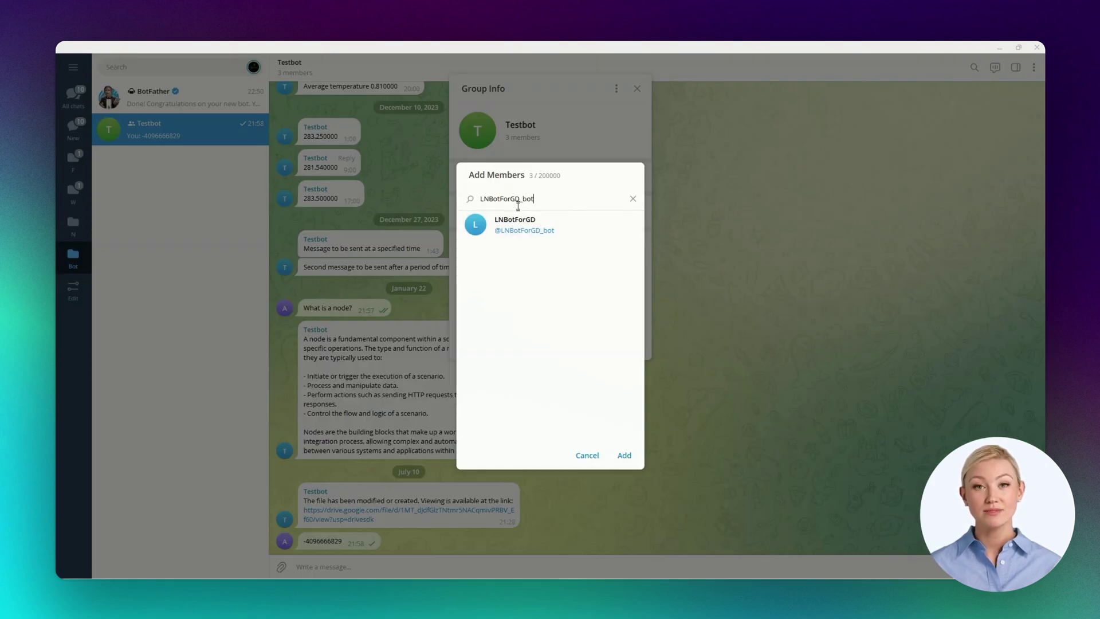
Step: Add the LNBotForGD_bot to the Testbot group and confirm
click(515, 222)
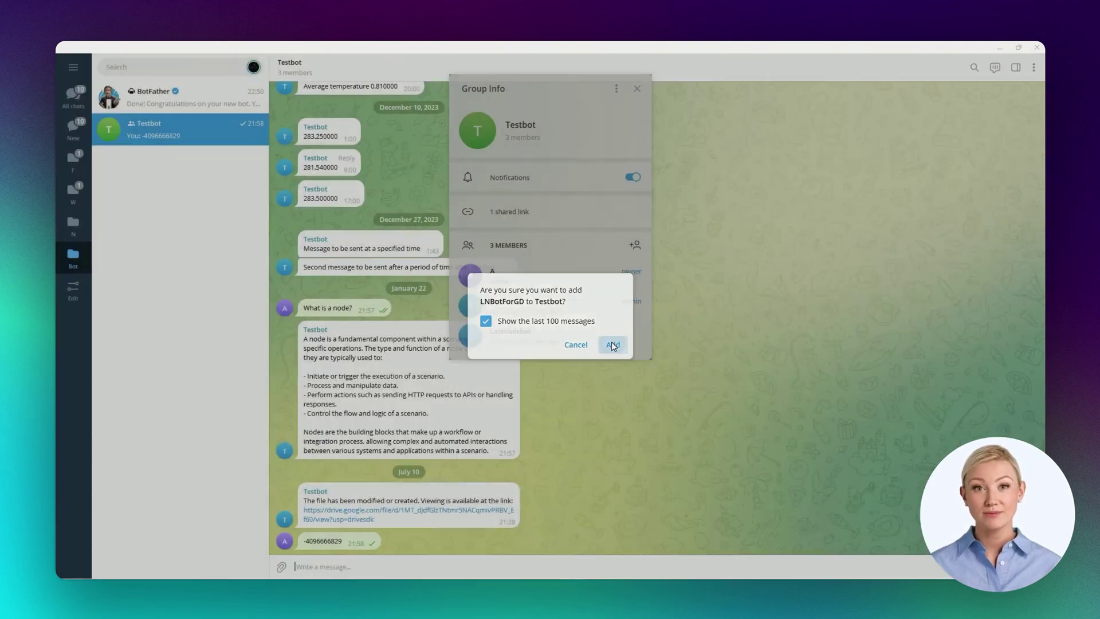
click(612, 345)
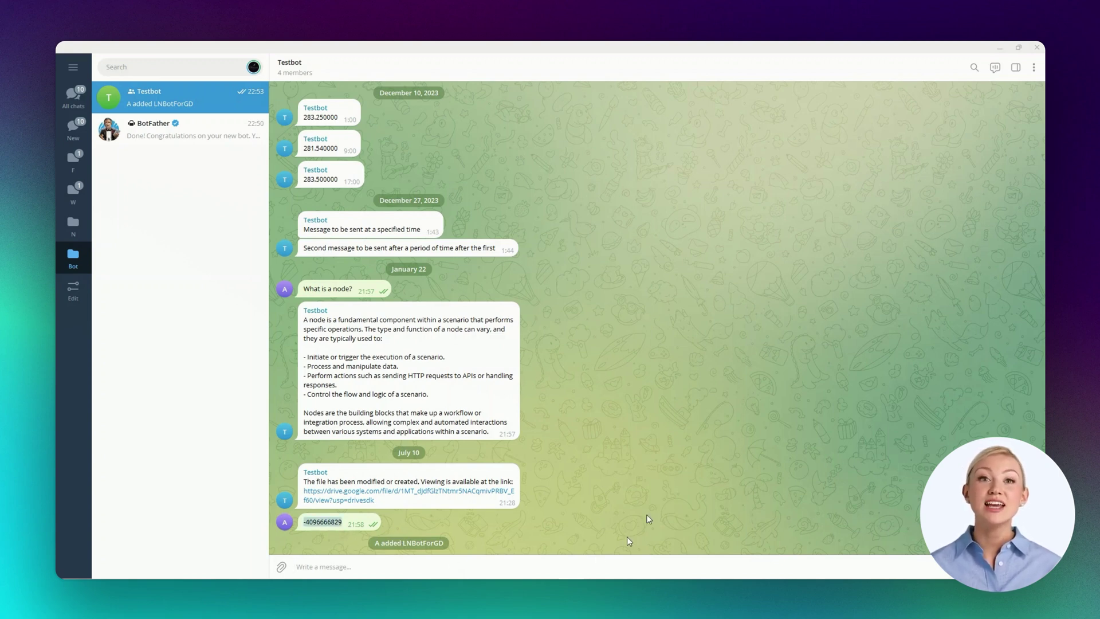
click(996, 48)
key(ctrl+v)
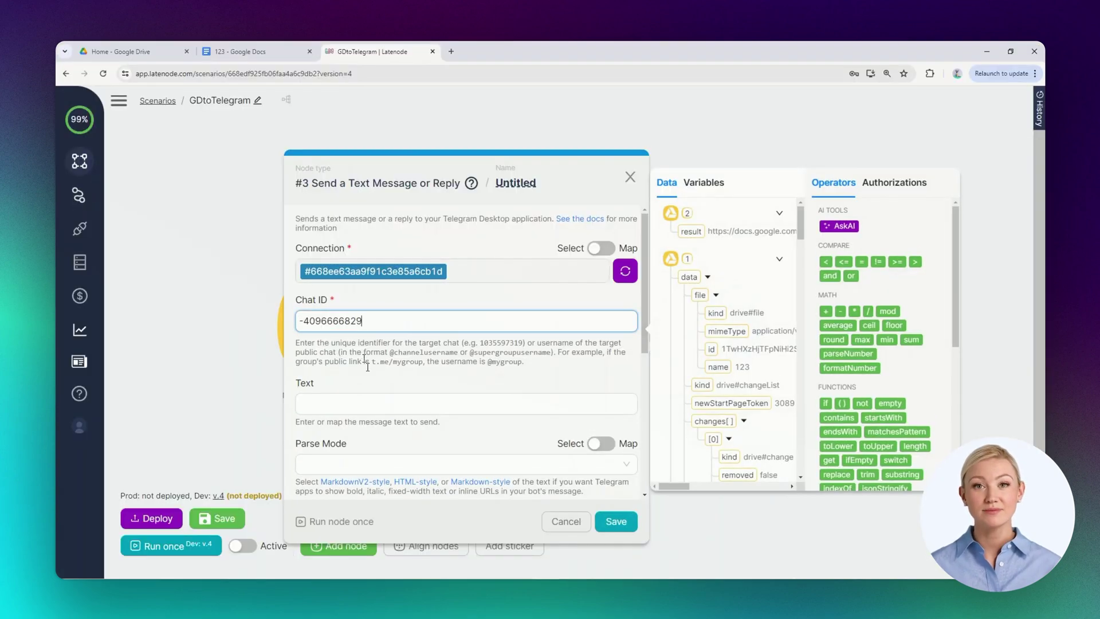
click(378, 396)
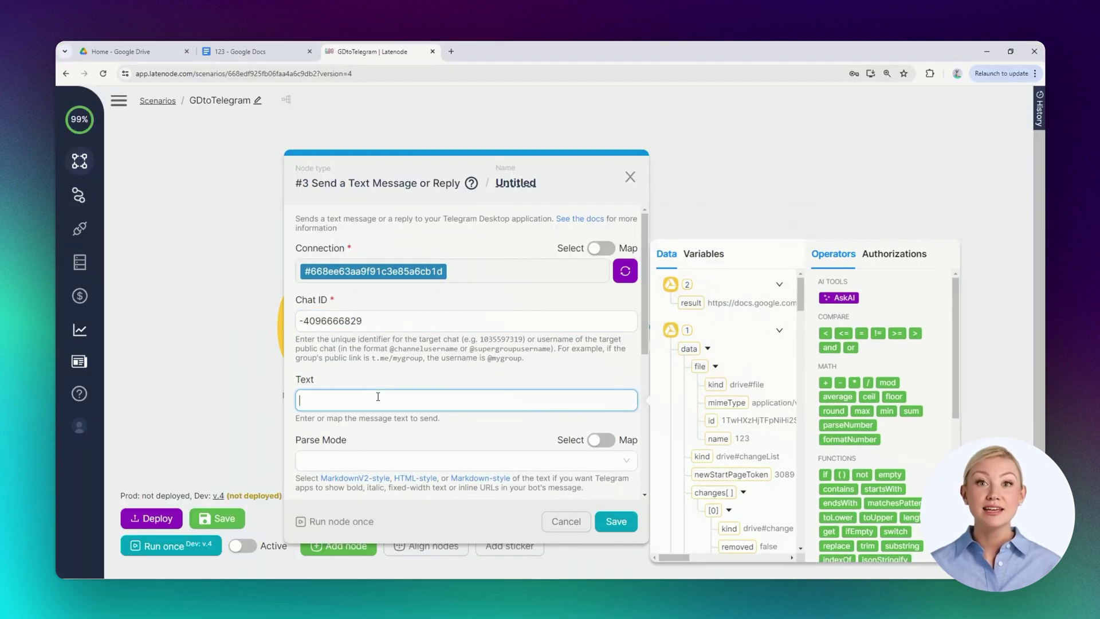
text(The file has been modified. To view the changes, please follow the link:)
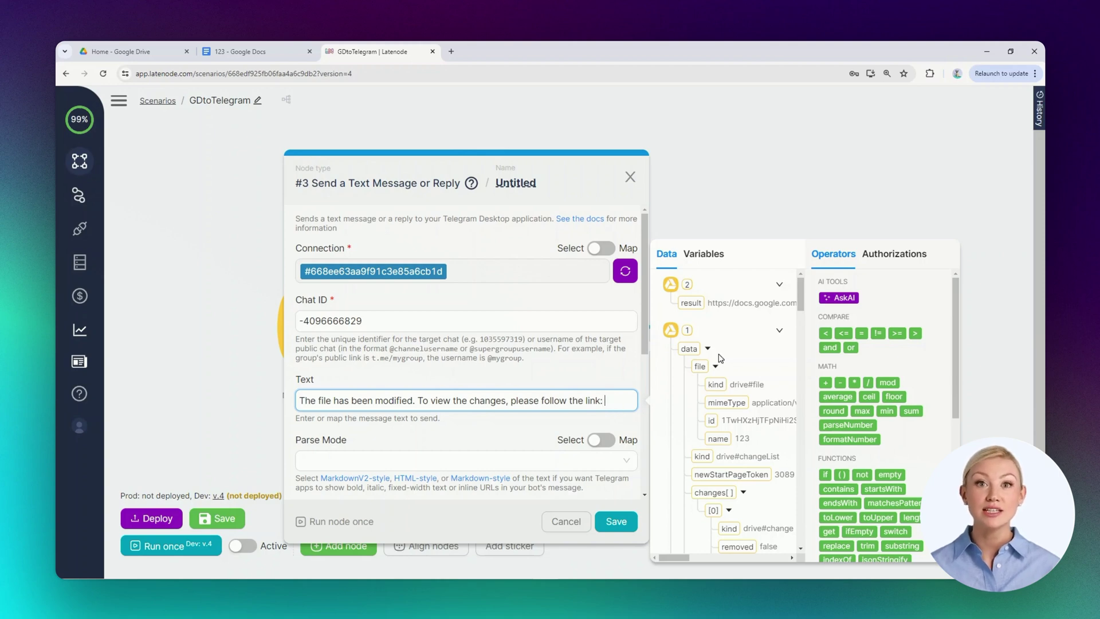
click(686, 303)
scroll(563, 482, down, 2)
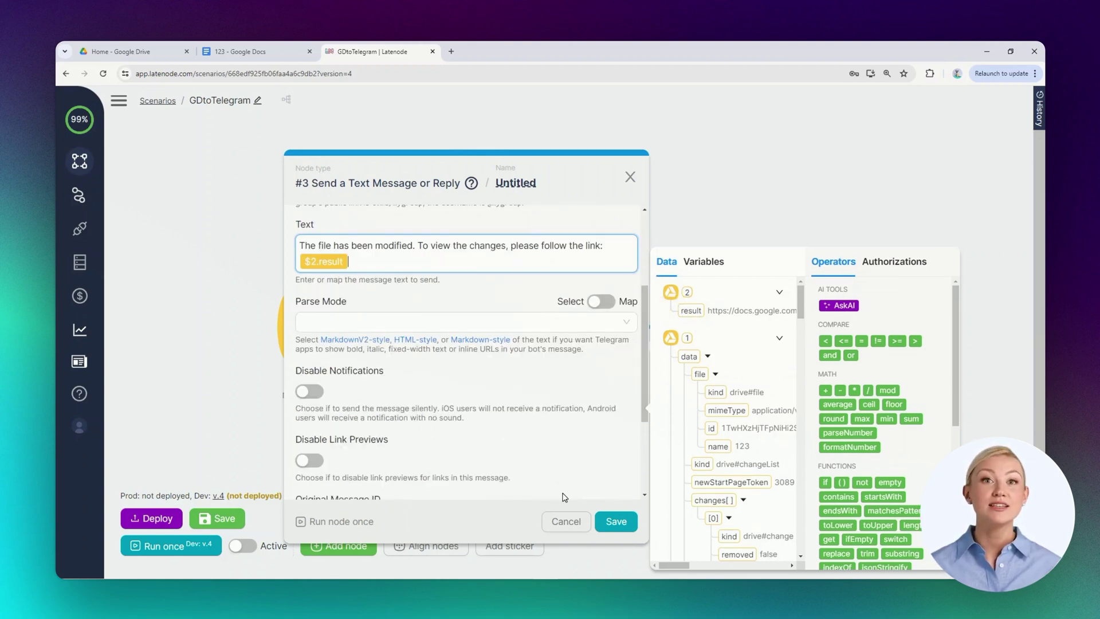
scroll(593, 488, down, 2)
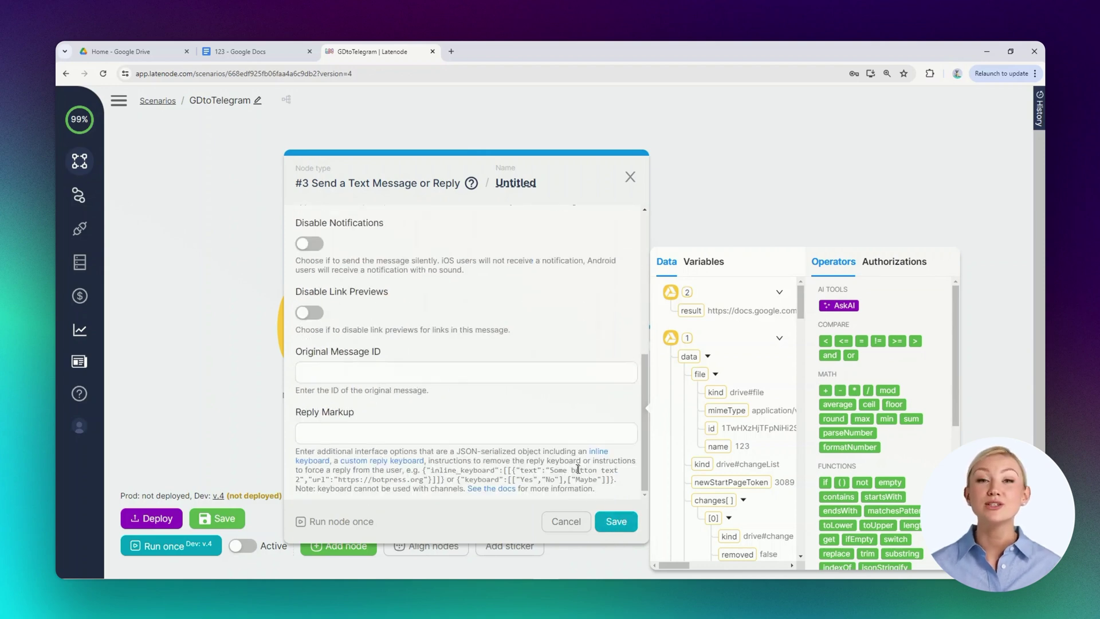
click(619, 521)
Step: Run only the Telegram node once and expand its result and chat details in the output
right_click(702, 331)
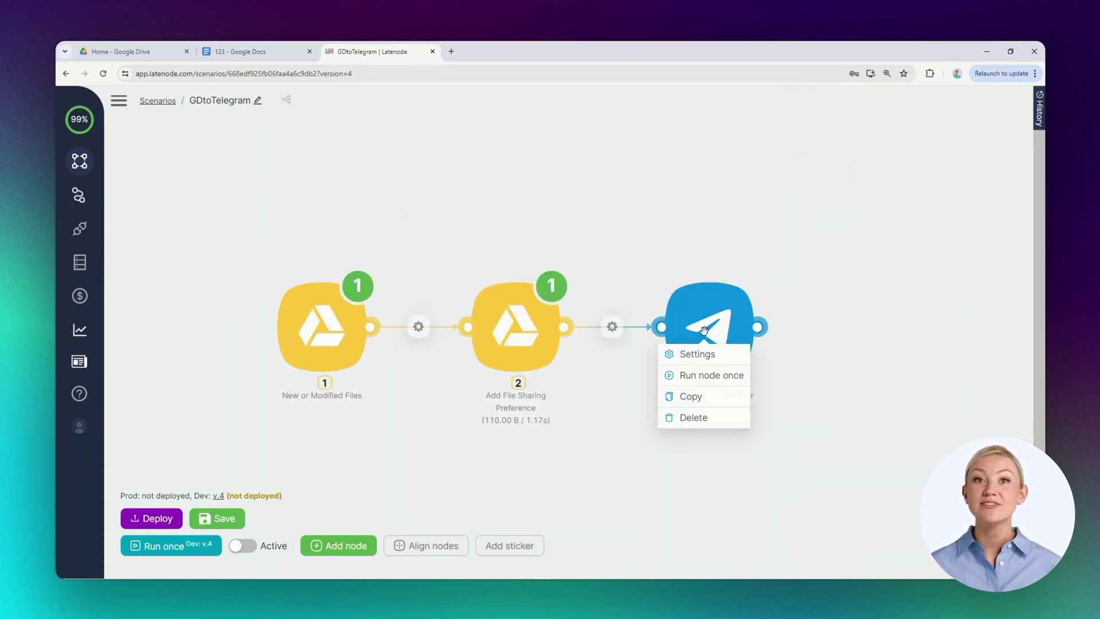
click(695, 373)
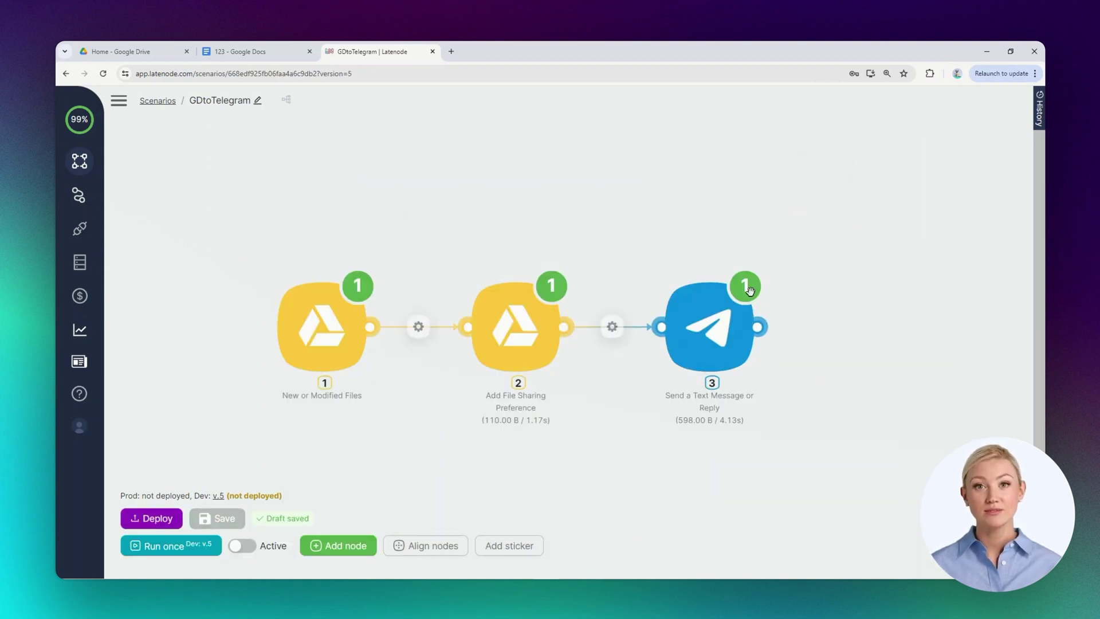
click(744, 285)
click(799, 206)
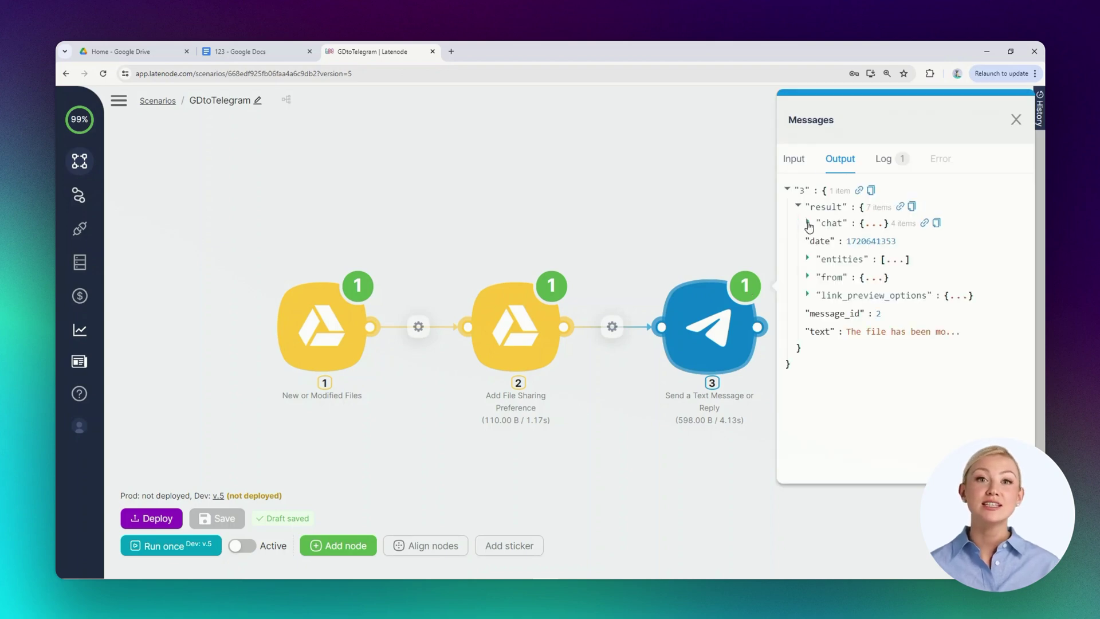
click(808, 222)
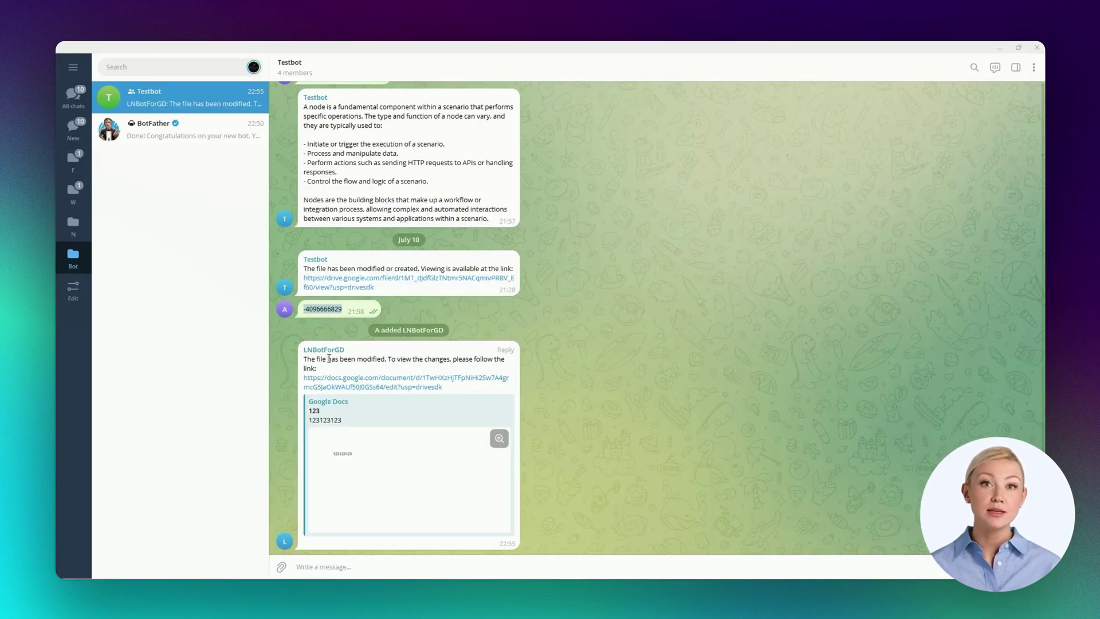
Step: Select the bot's file-modified message and follow its docs.google.com link to document 123
triple_click(308, 366)
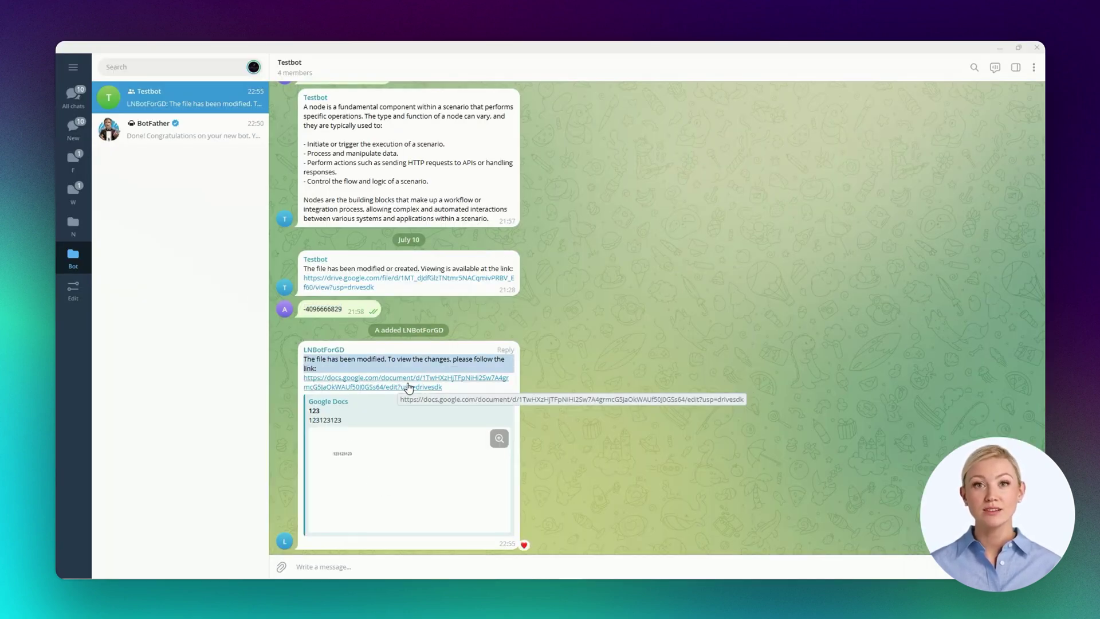
click(407, 384)
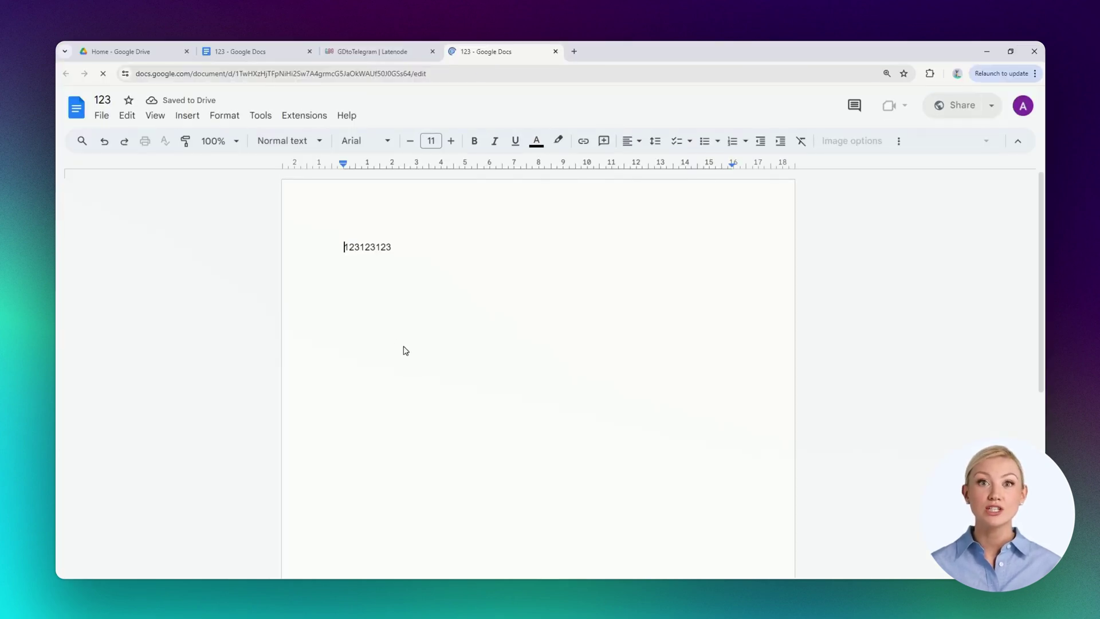
Step: Switch via the Google Drive tab back to the GDtoTelegram scenario editor
click(129, 53)
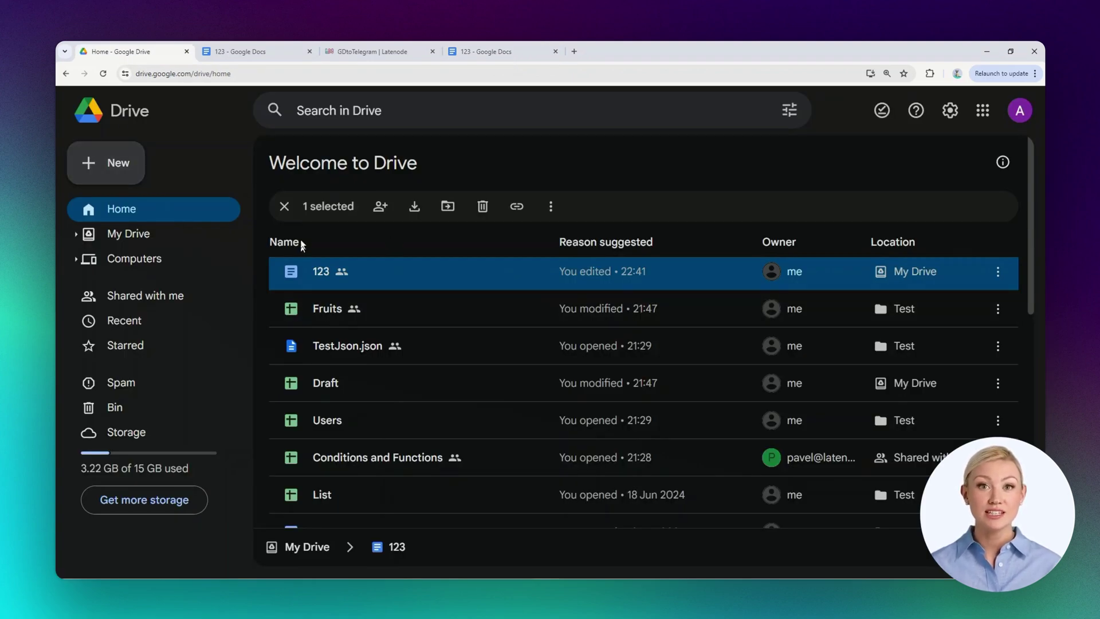
click(339, 54)
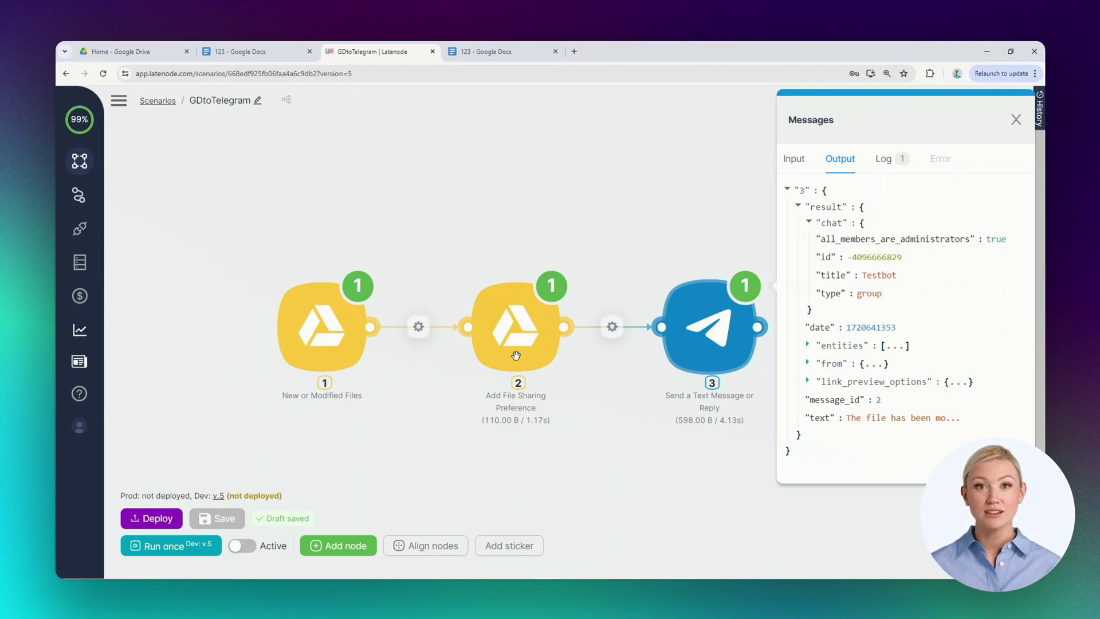
Step: Close the Messages panel and run the whole GDtoTelegram scenario once
click(586, 373)
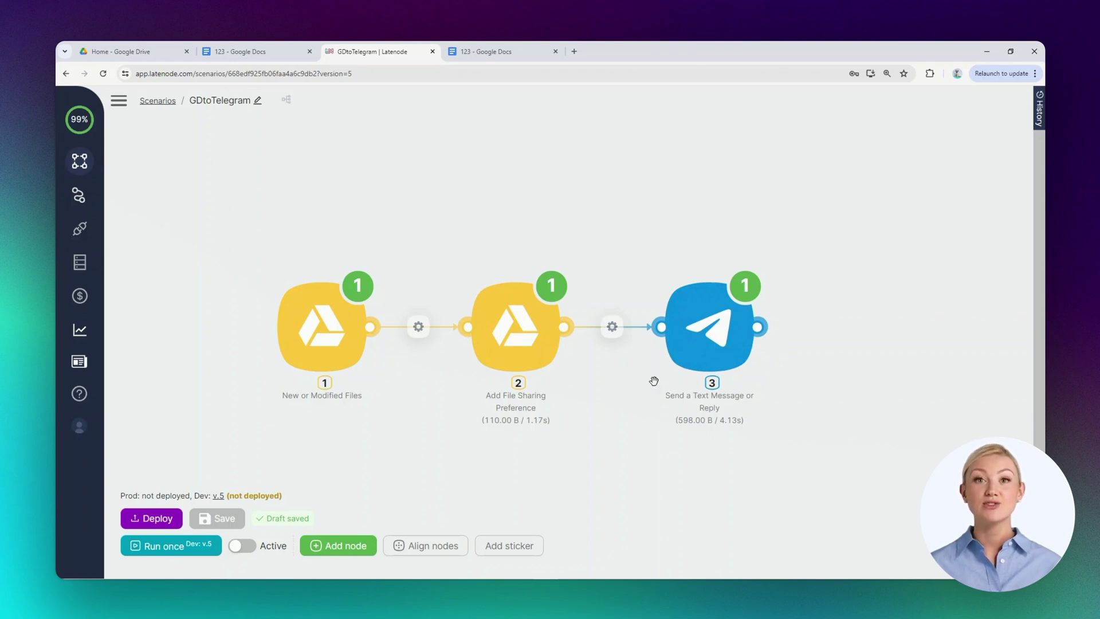
click(150, 547)
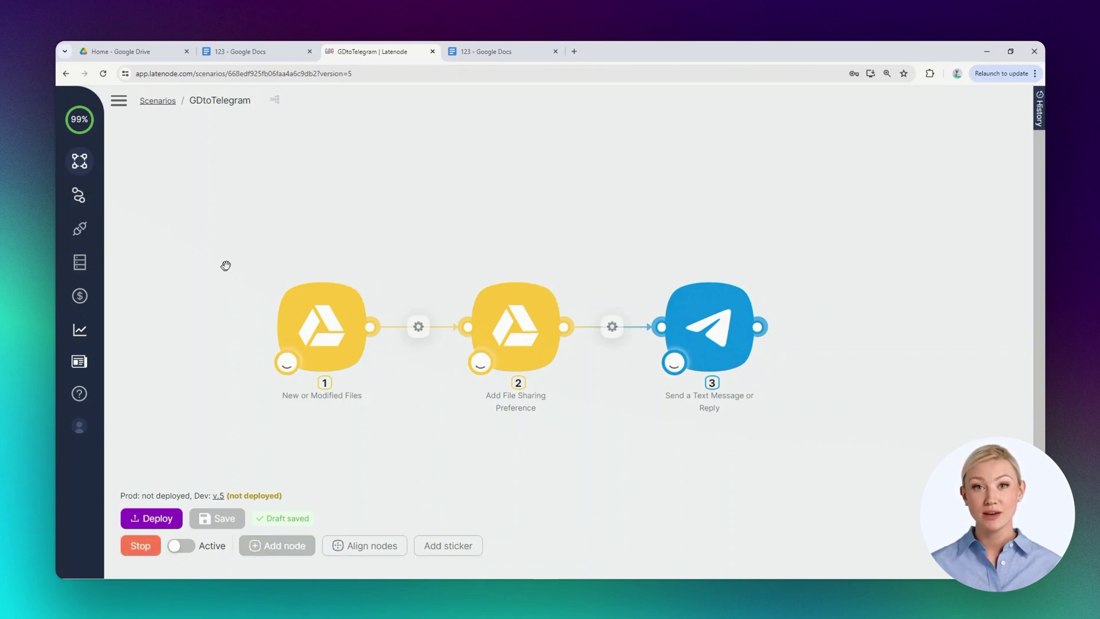
click(120, 52)
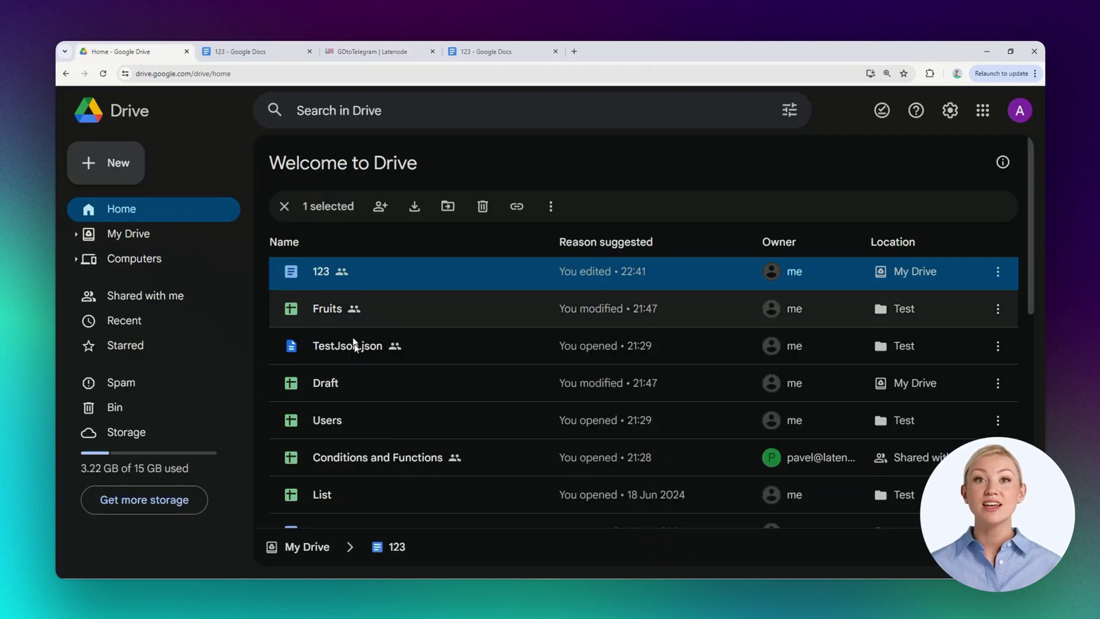
double_click(334, 387)
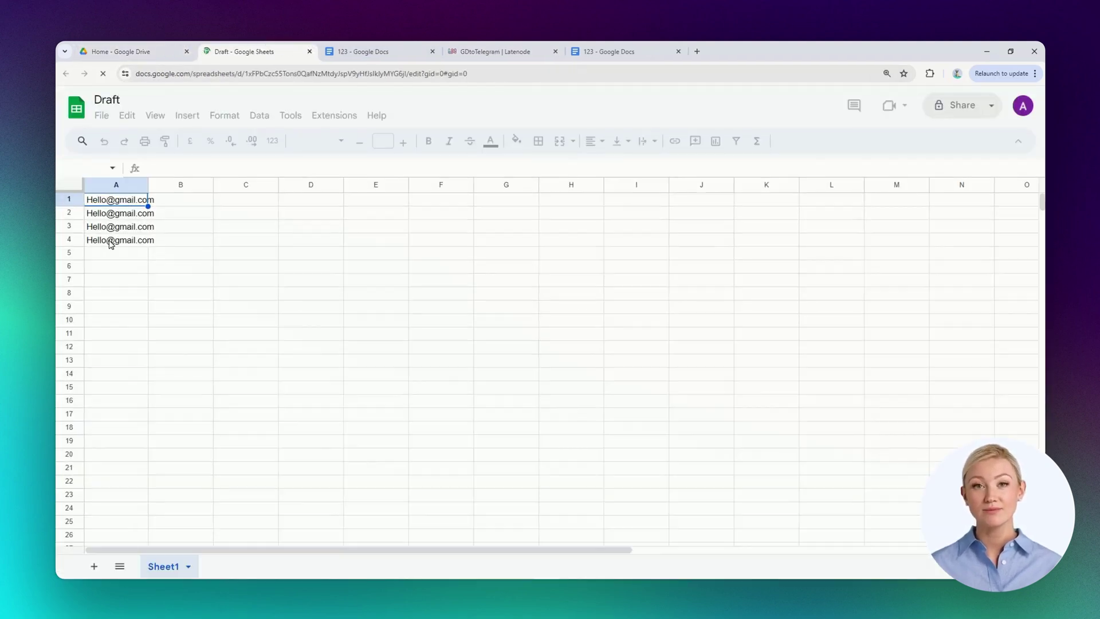
click(112, 240)
key(ctrl+v)
click(235, 230)
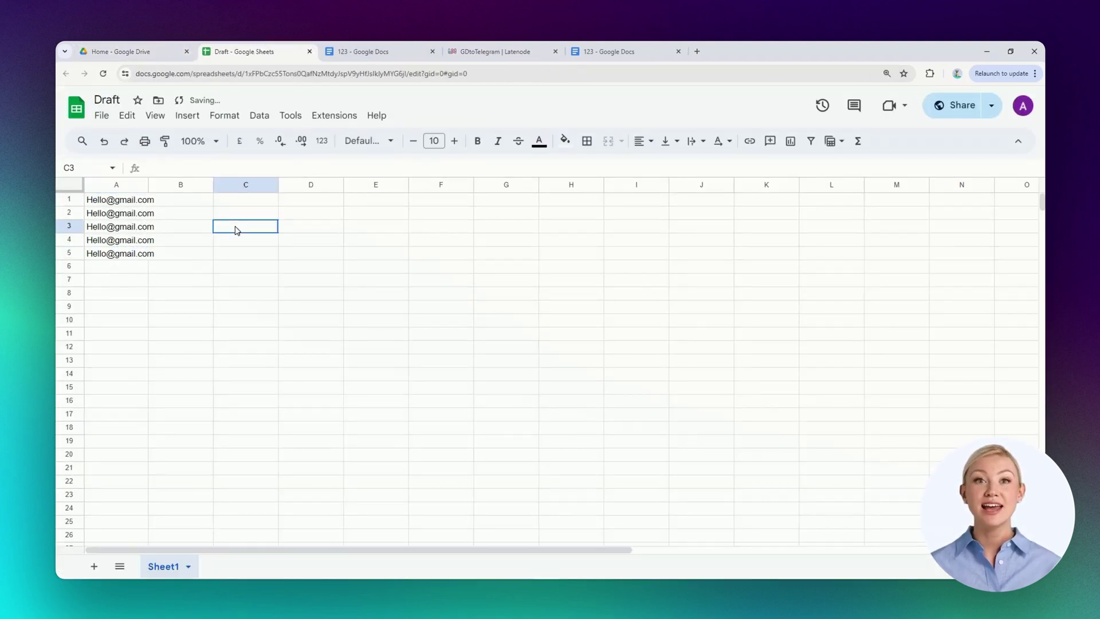
click(460, 54)
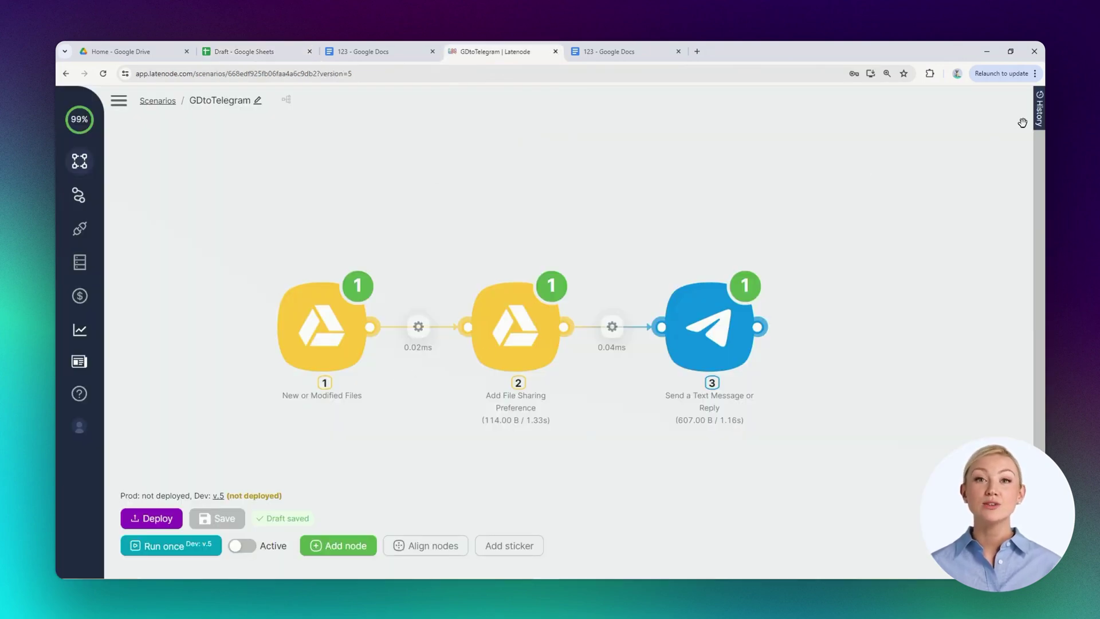
click(1039, 116)
click(993, 177)
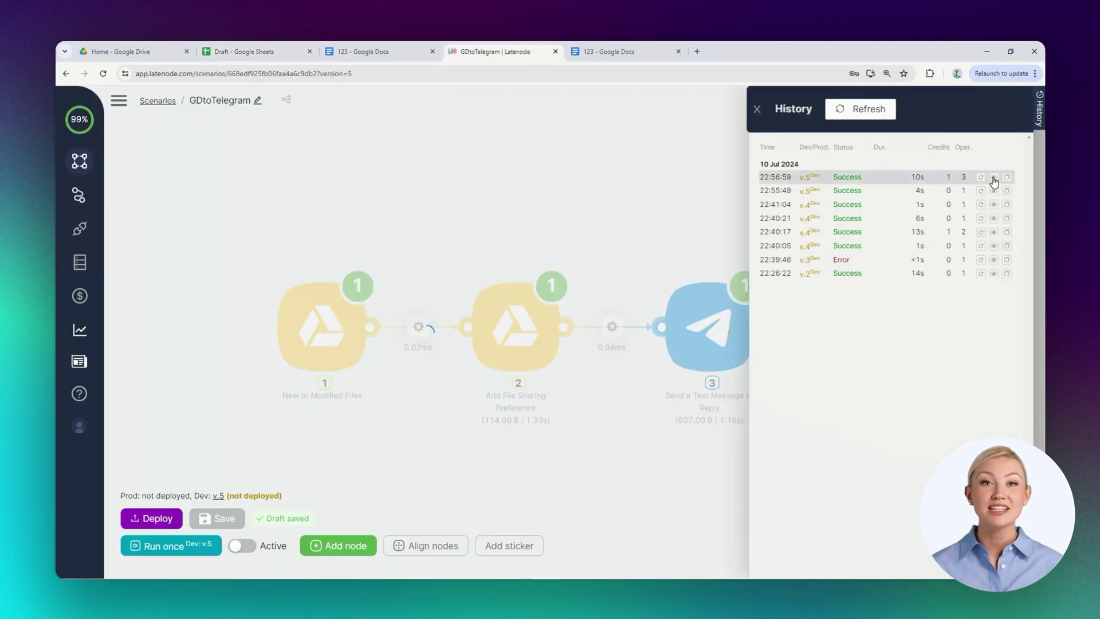
drag(559, 455, 551, 451)
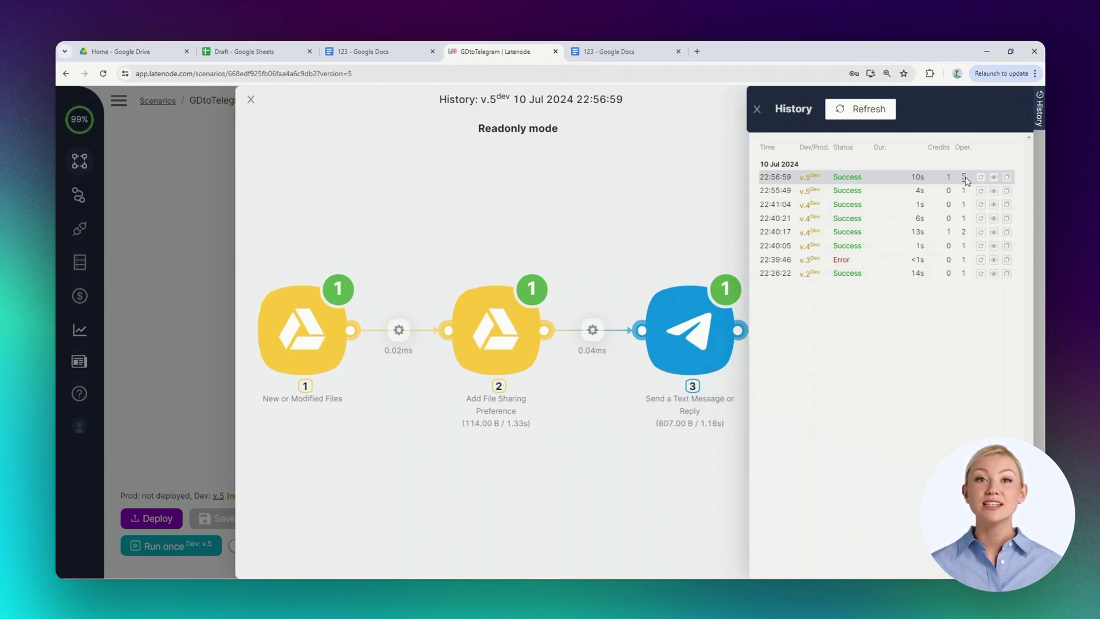
click(756, 109)
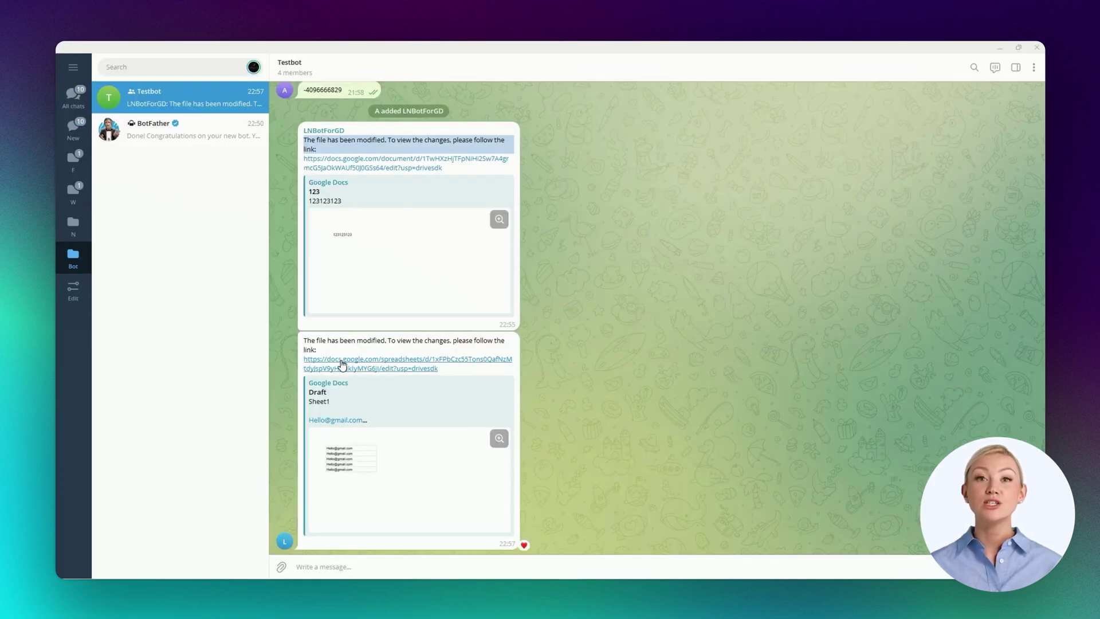
click(408, 363)
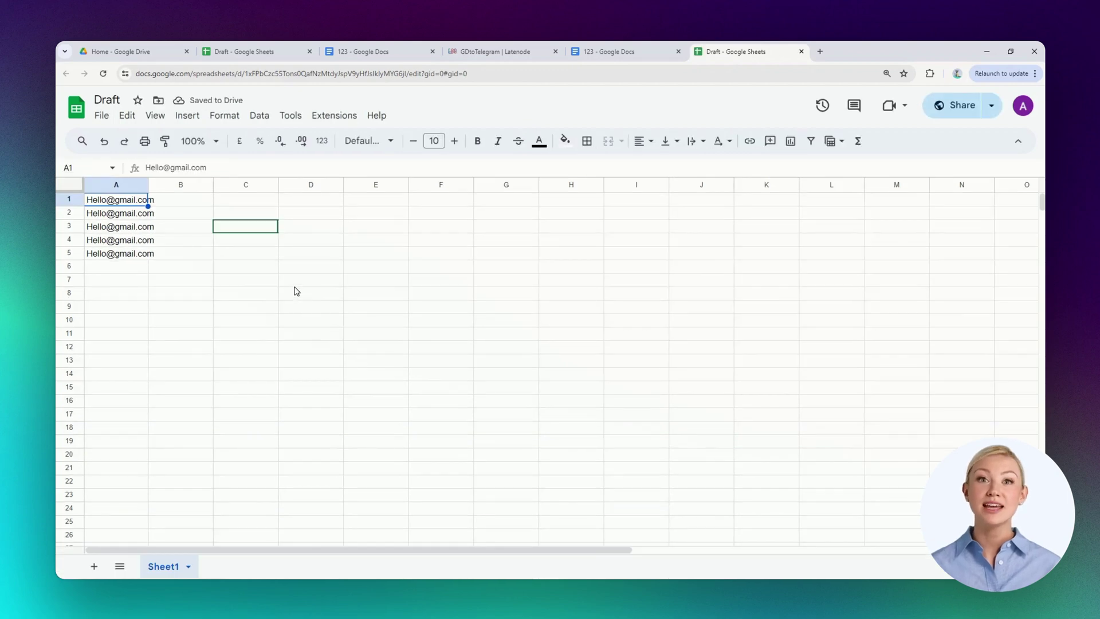
Step: Deploy GDtoTelegram as production v.5 with the Active toggle on
click(460, 55)
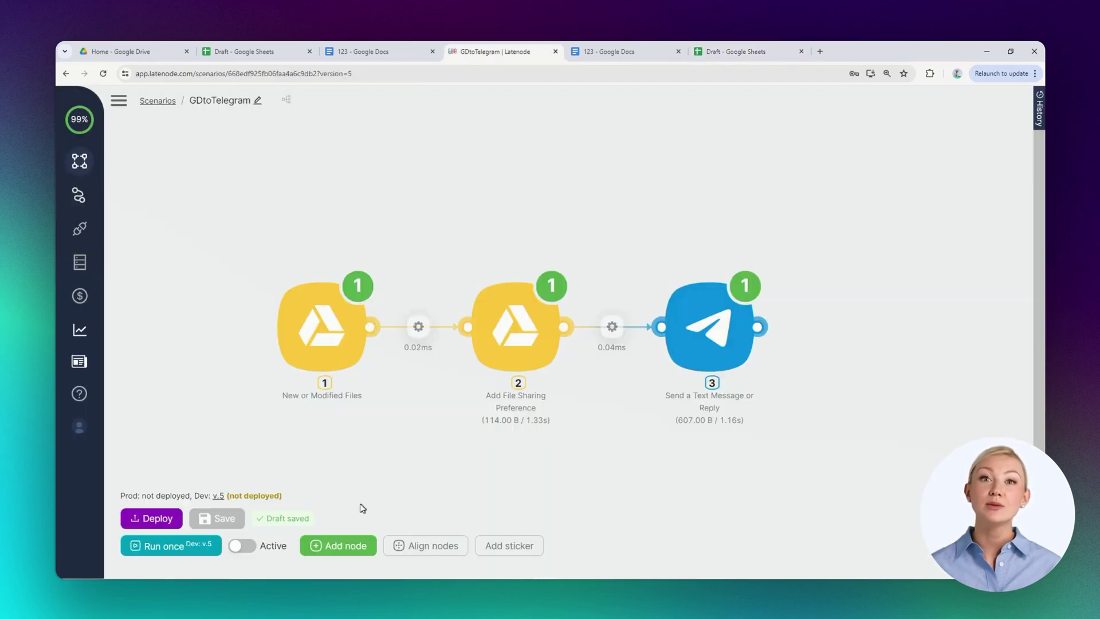
click(158, 520)
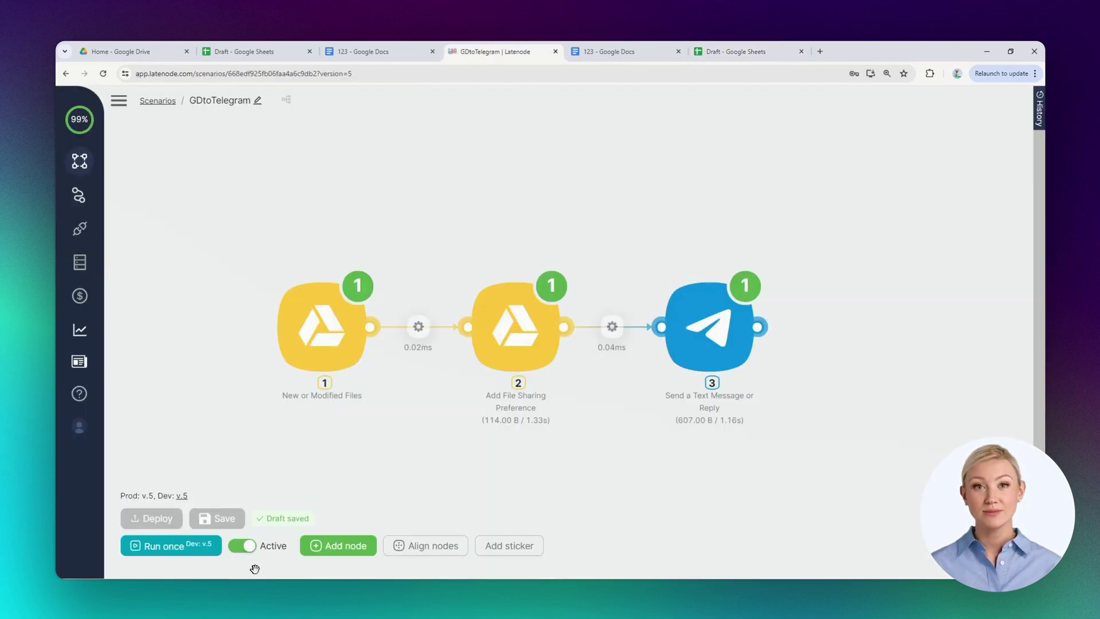